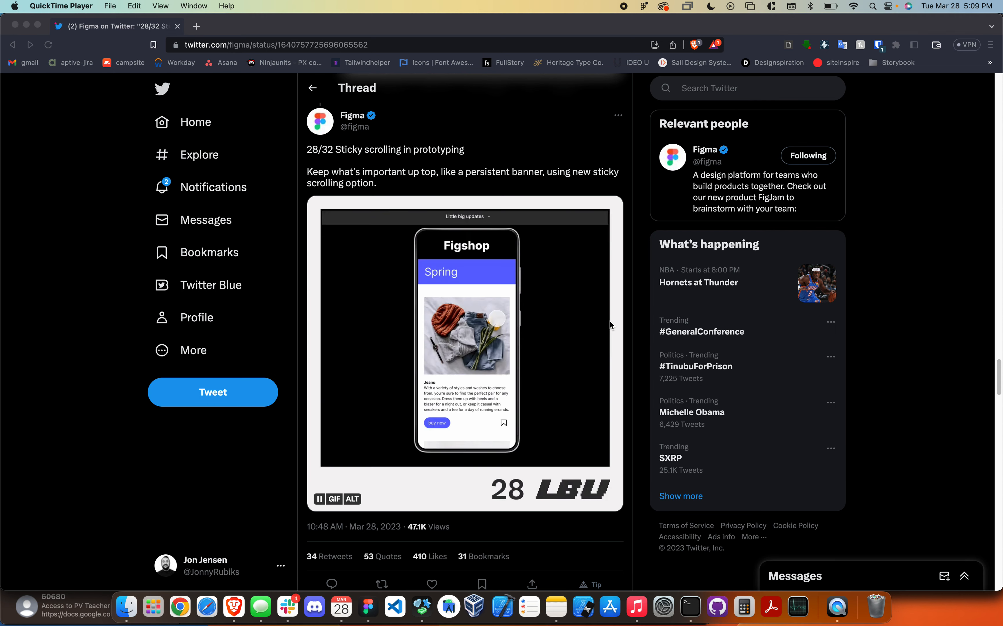
- Switch to Figma and move the list group closer to the A heading bar, outside the iPhone 13 mini frame
left_click(368, 606)
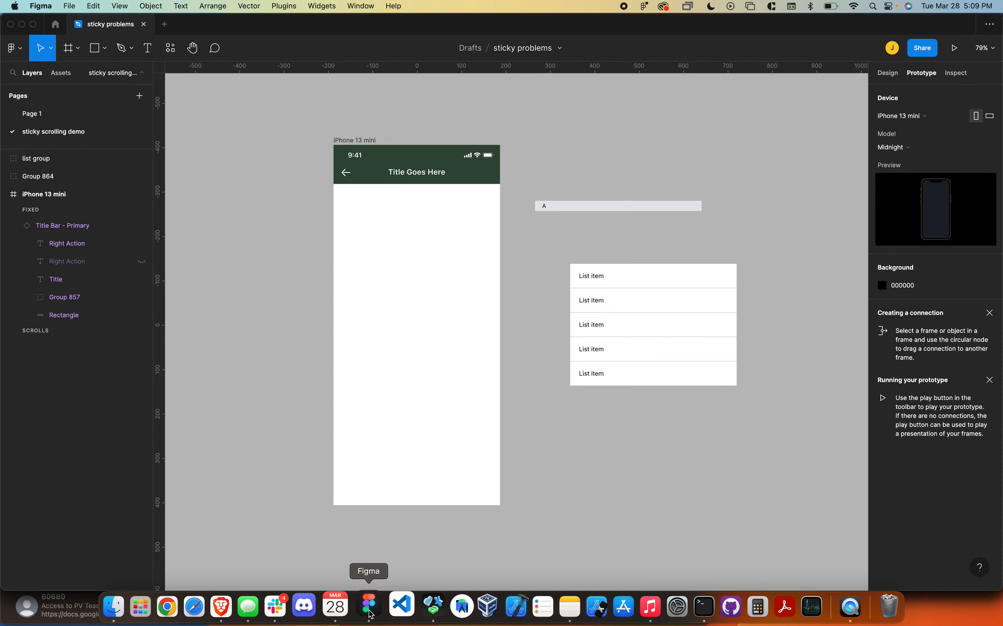
scroll(579, 421, "right", 2)
scroll(580, 421, "up", 1)
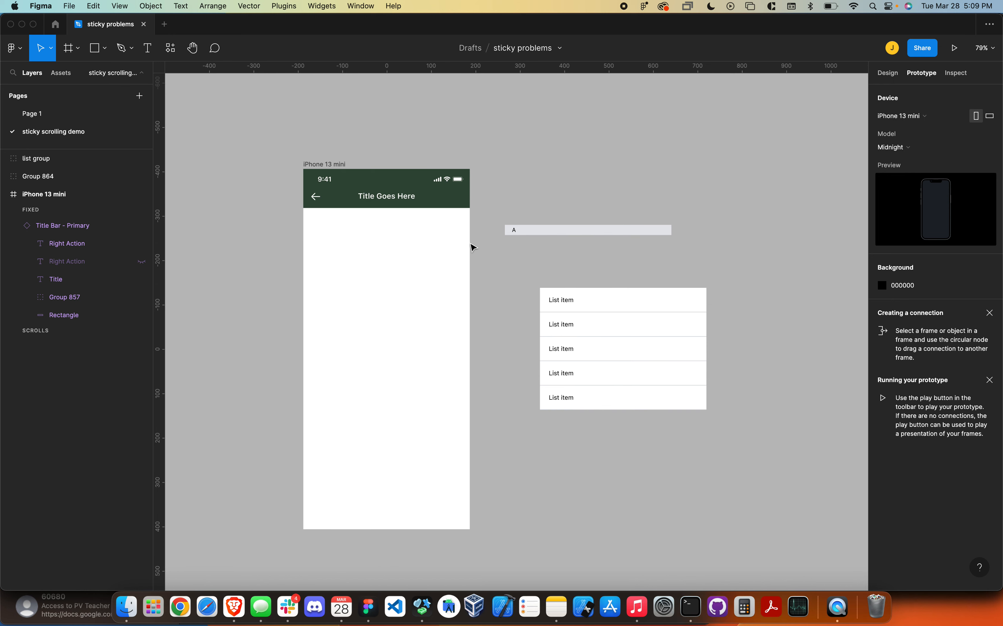
scroll(477, 248, "up", 5)
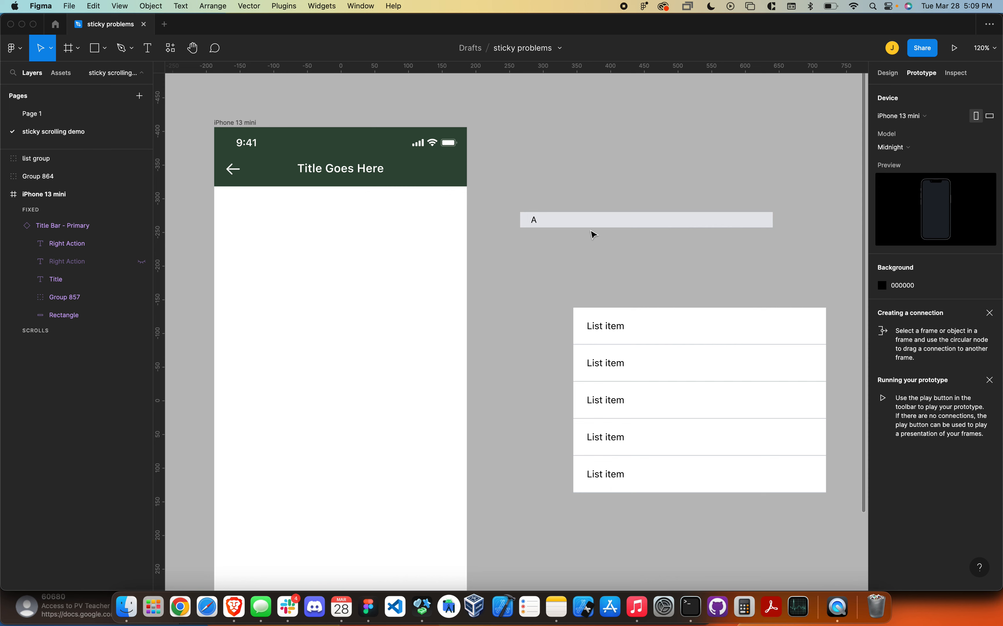
left_click(586, 226)
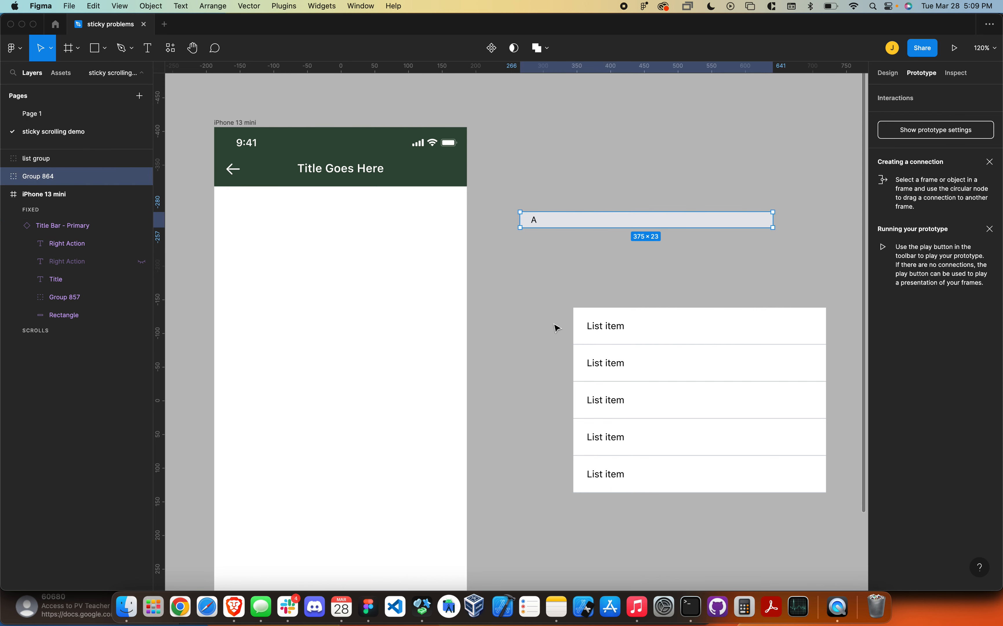
left_click_drag(695, 403, 636, 375)
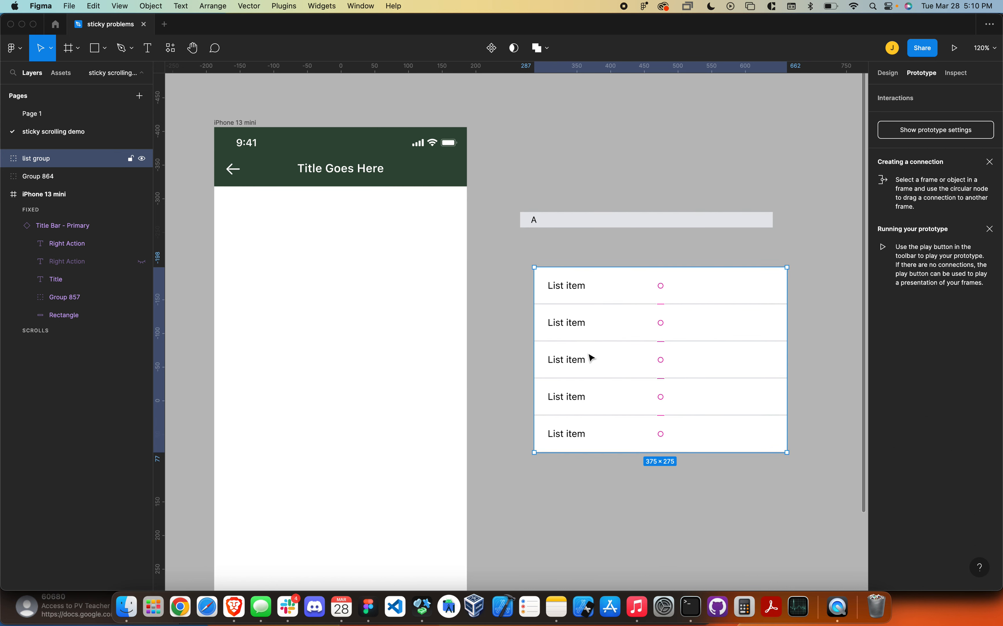
- Wrap the A heading group in a frame and rename that frame "sticky heading"
left_click(565, 243)
left_click(565, 218)
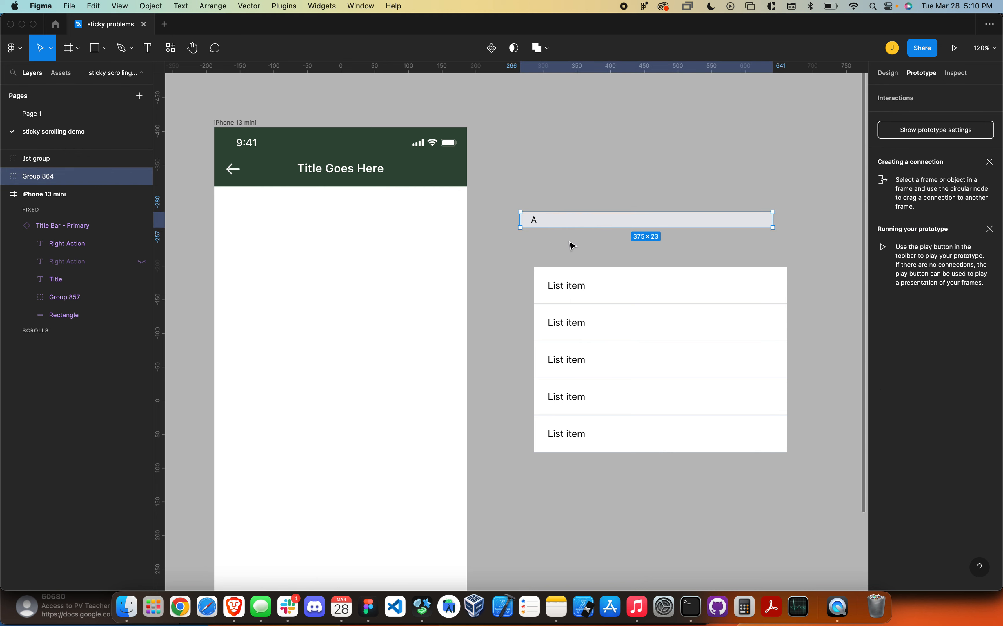
key("super+alt+g")
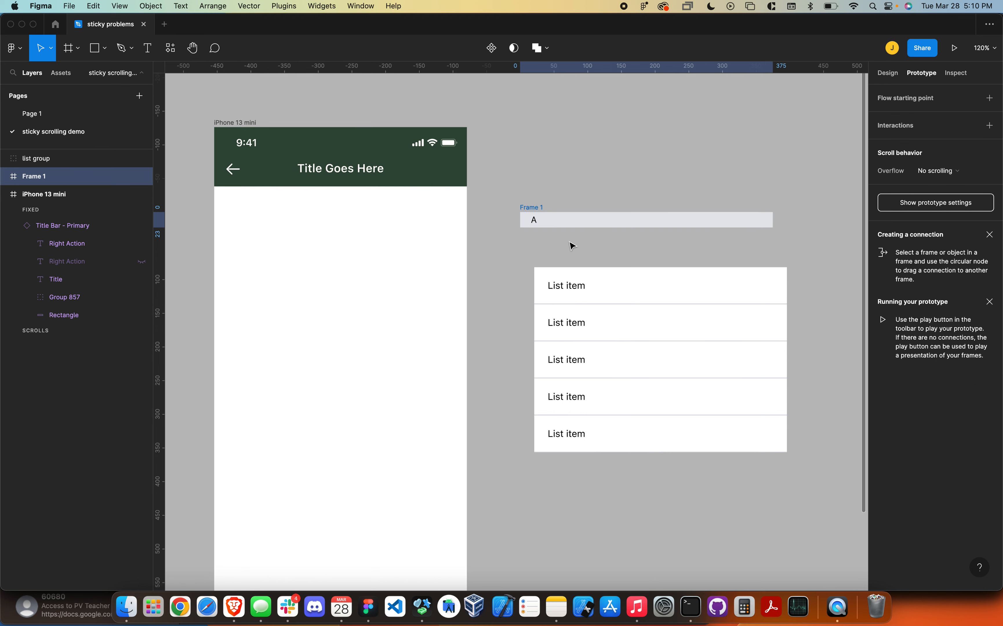
double_click(45, 178)
type("sti")
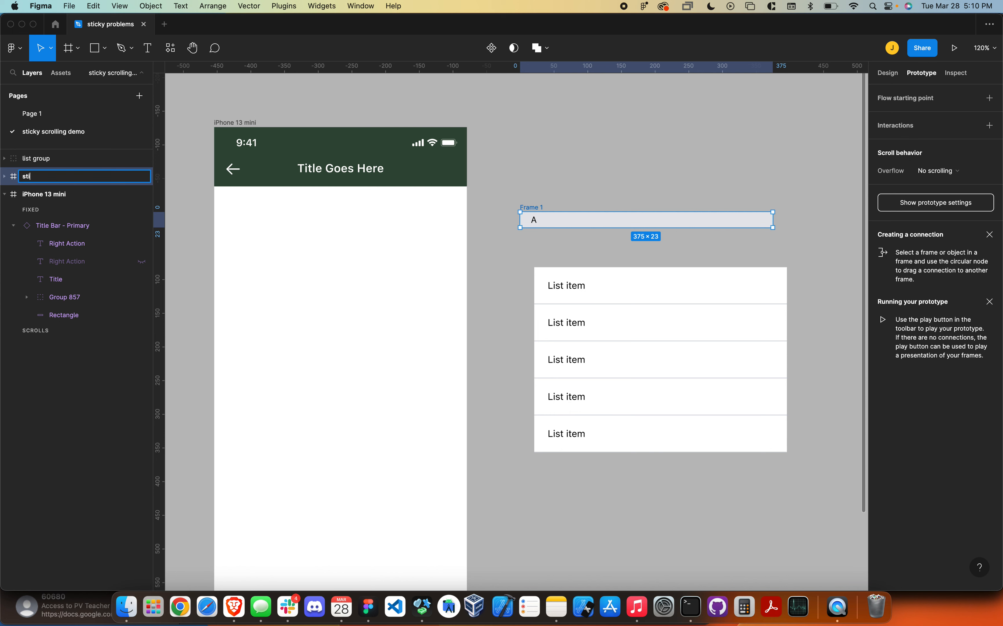
type("cky heading")
key("Return")
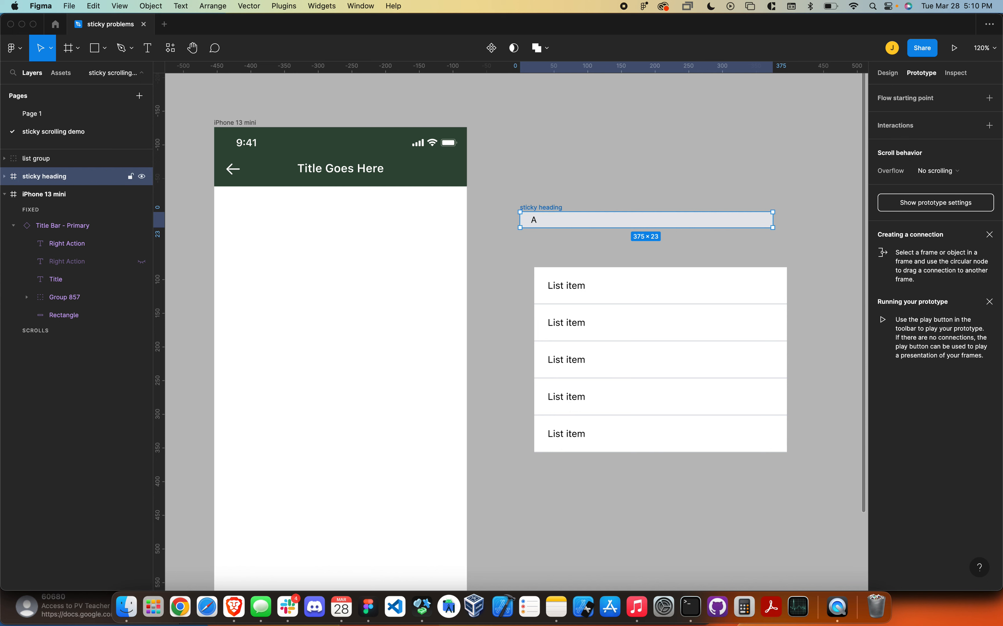
- Move the sticky heading into the iPhone 13 mini frame, centred horizontally and flush below the title bar
left_click(528, 248)
scroll(579, 261, "left", 4)
scroll(580, 261, "up", 2)
left_click_drag(649, 255, 377, 248)
left_click(890, 74)
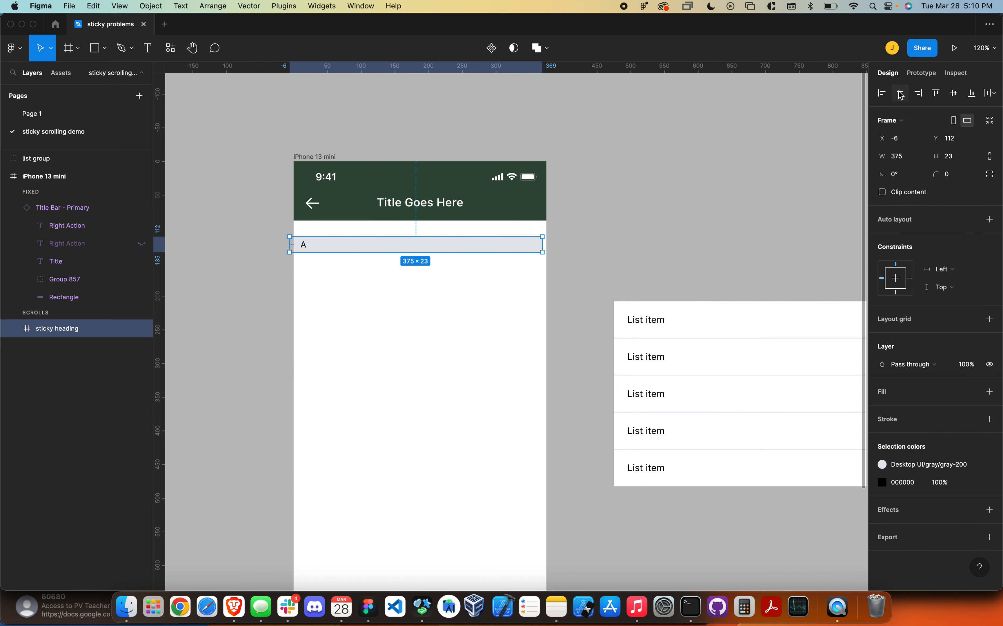
left_click_drag(363, 249, 364, 228)
- Check the title bar's scroll behavior in the prototype settings
left_click(373, 191)
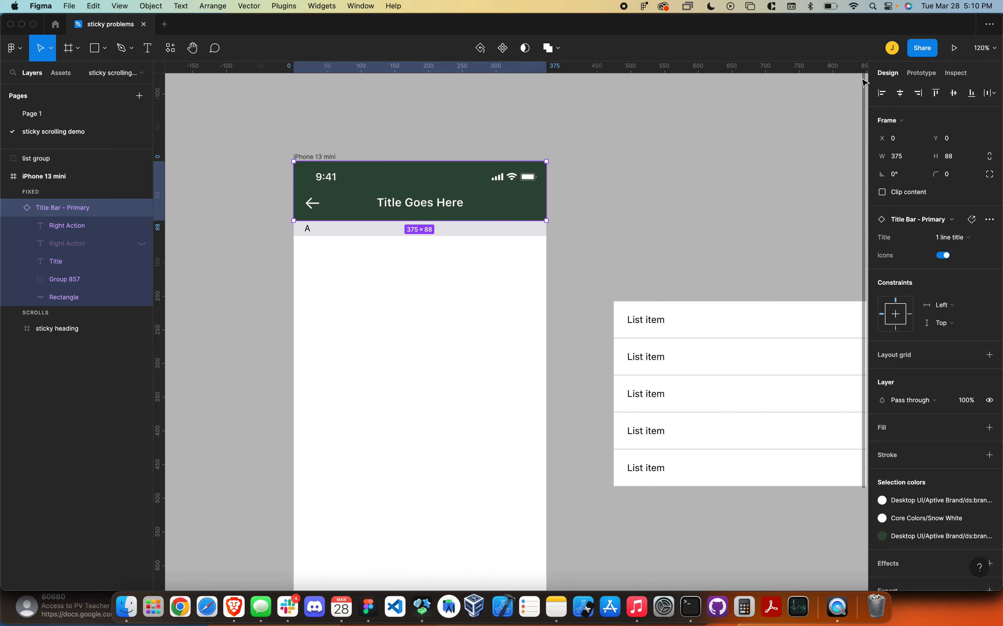
left_click(916, 74)
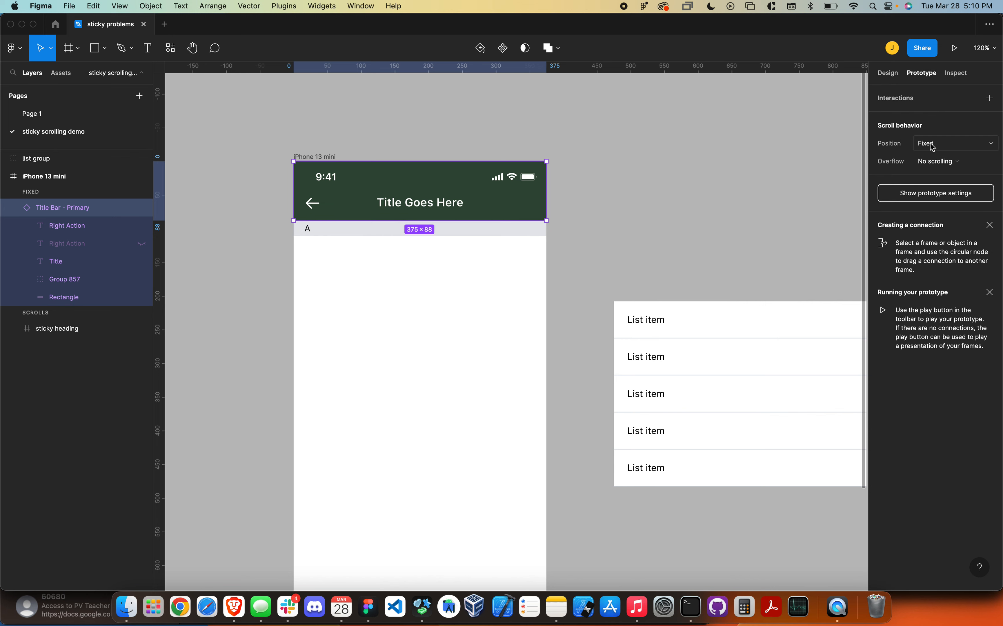
left_click(547, 254)
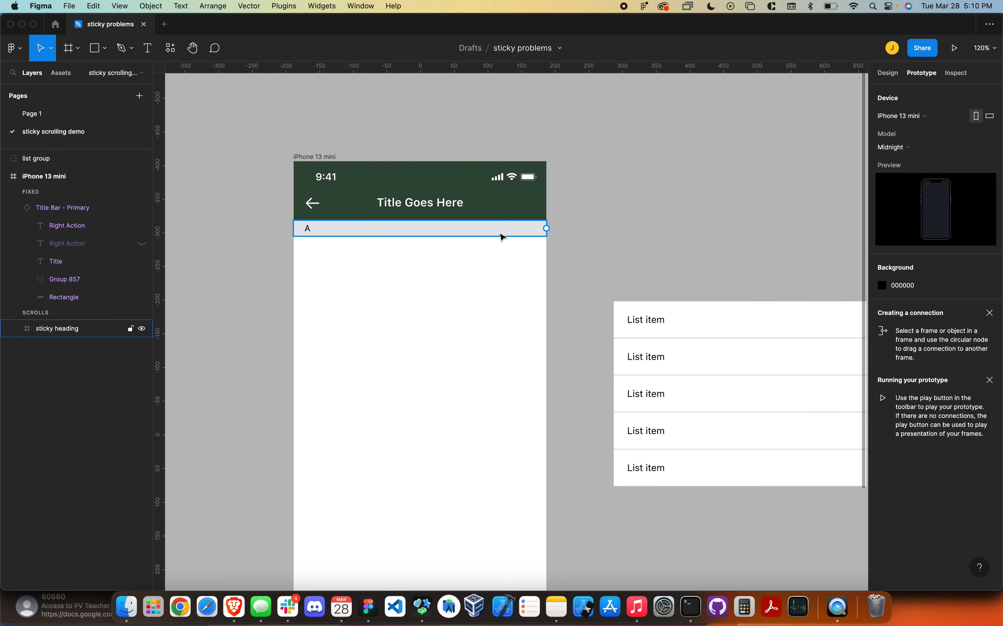
- Move the list group into the iPhone frame, horizontally centred and directly below the sticky heading
left_click(500, 234)
left_click_drag(491, 276, 482, 235)
left_click(888, 74)
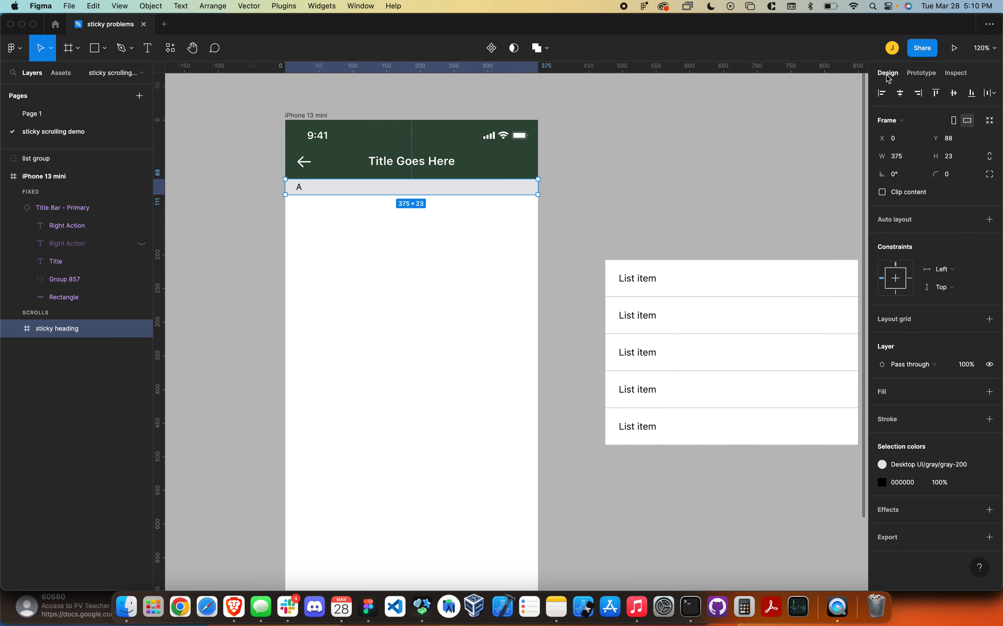
left_click_drag(683, 289, 464, 230)
left_click(901, 93)
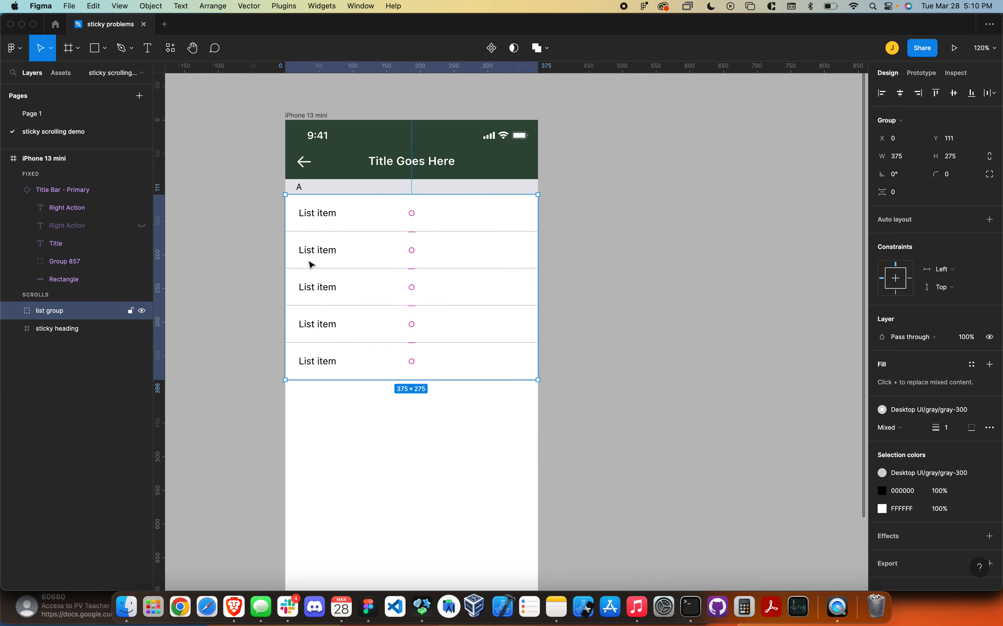
scroll(577, 291, "down", 2)
- Duplicate the sticky heading and list group together directly below, repeating until there are five stacked sections
left_click_drag(577, 291, 666, 235)
left_click(688, 274)
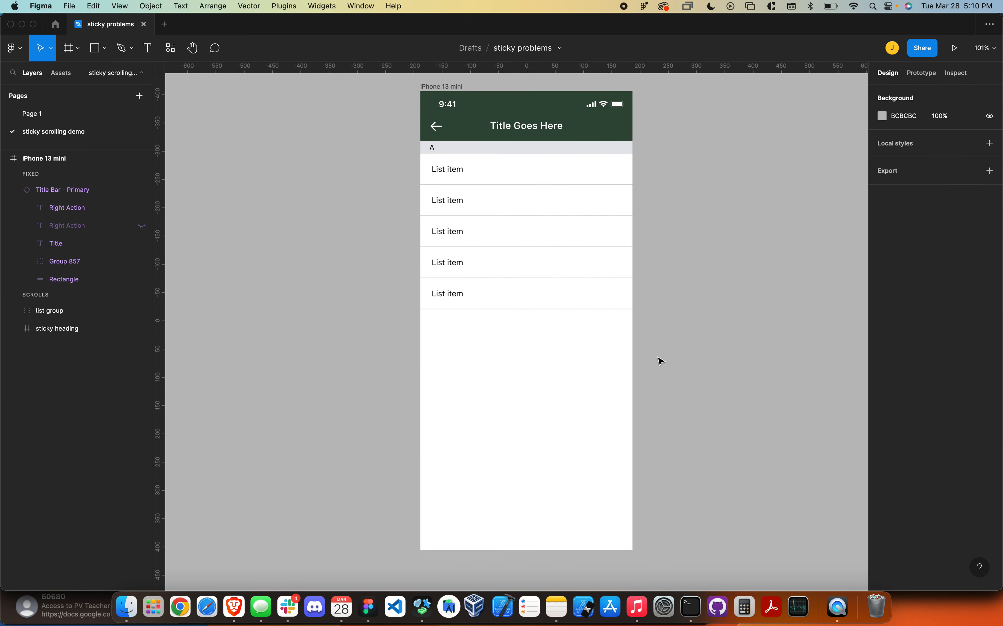
left_click_drag(679, 343, 453, 320)
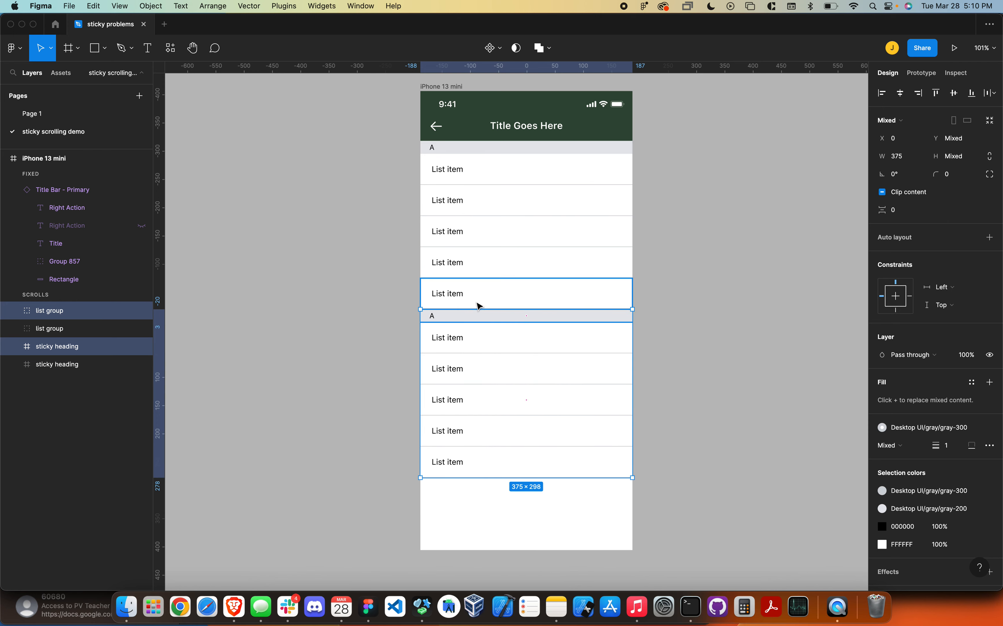
key("super+d")
key("super+d")
key("super+d")
scroll(629, 311, "down", 10)
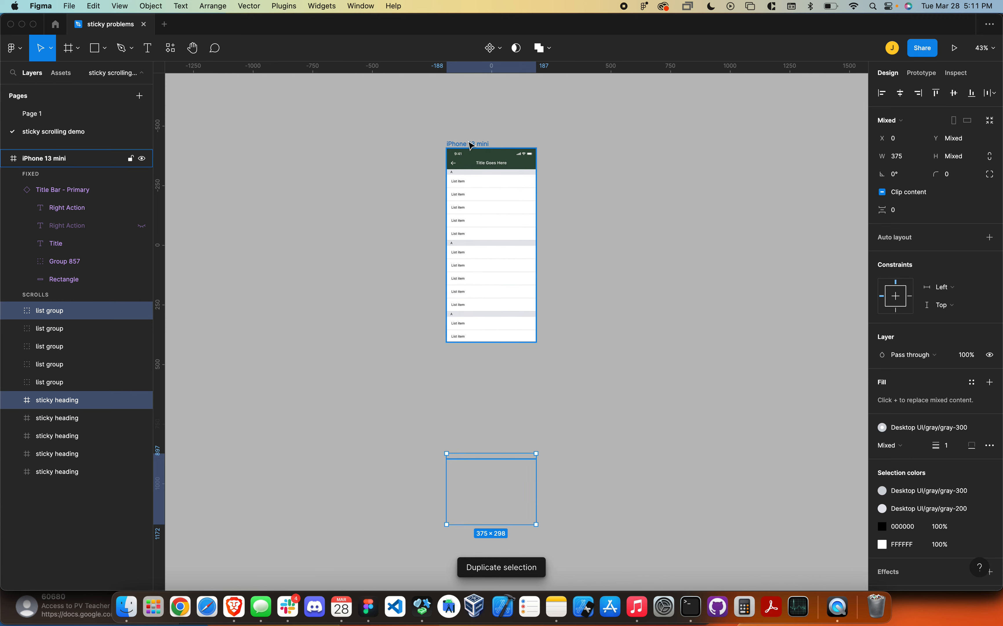
- Extend the iPhone 13 mini frame downward so that it covers all five list sections
left_click(468, 144)
left_click_drag(519, 342, 509, 548)
left_click(558, 304)
scroll(547, 292, "up", 2)
scroll(547, 292, "left", 2)
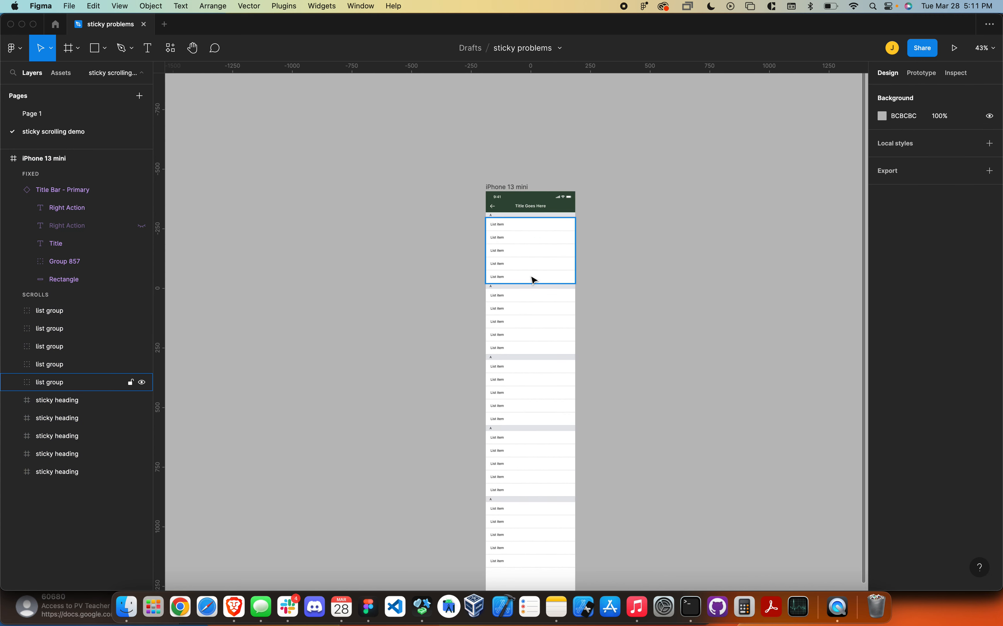
- Relabel the second section heading as B and the third as C
scroll(499, 259, "up", 5)
scroll(497, 269, "up", 3)
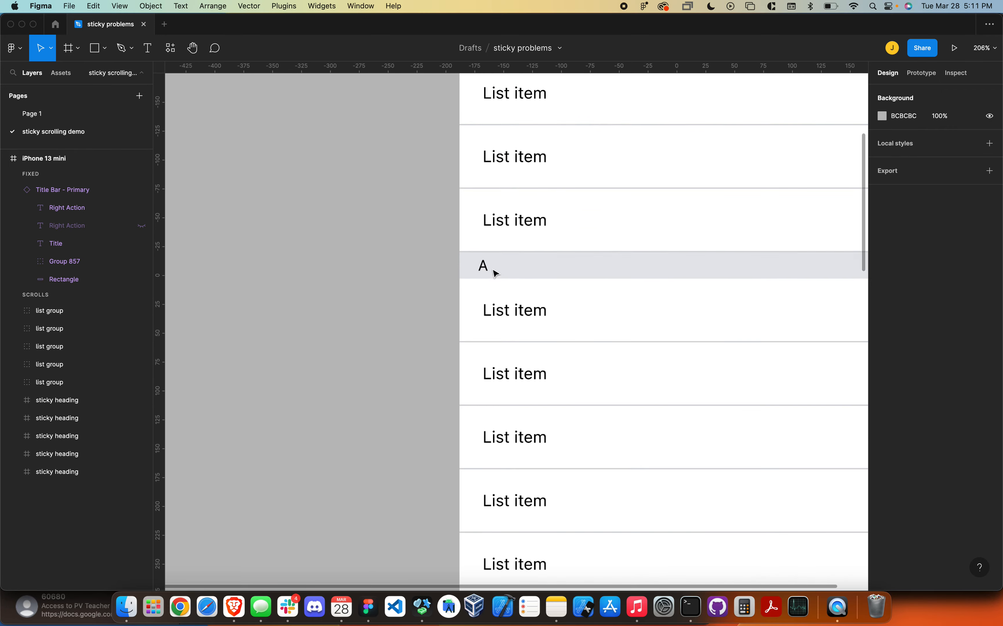
left_click(488, 272)
double_click(487, 269)
double_click(483, 267)
type("B")
scroll(495, 299, "down", 7)
double_click(484, 315)
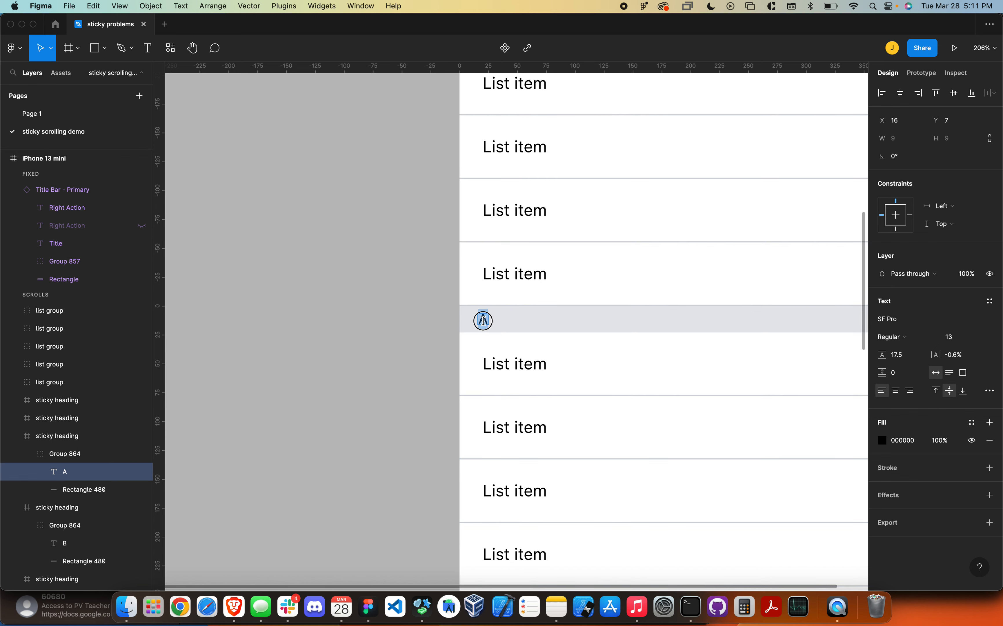
type("C")
- Relabel the fourth section heading as D and the fifth as E
scroll(507, 330, "down", 5)
double_click(482, 249)
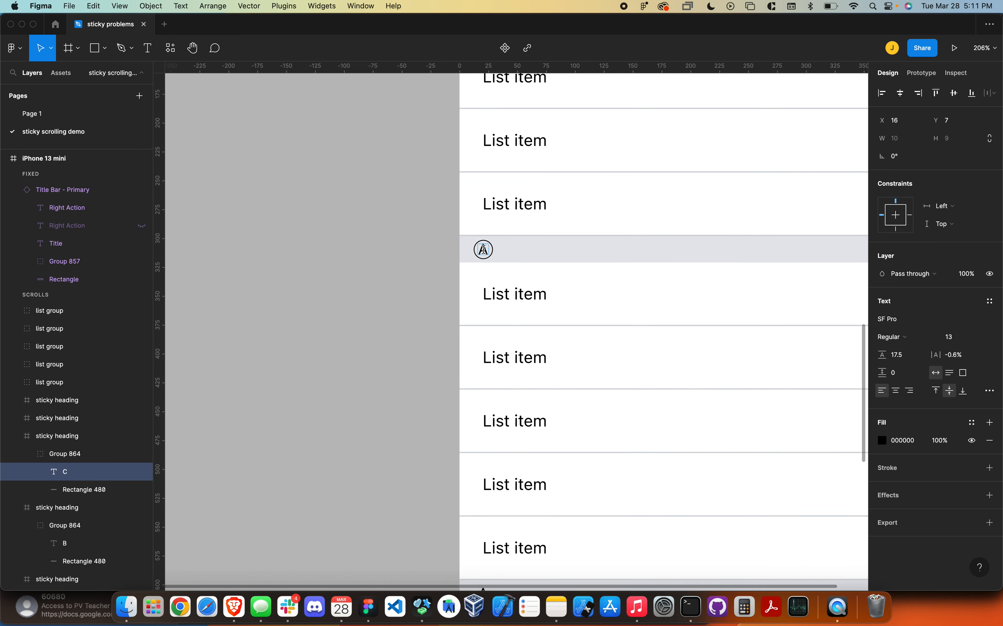
type("D")
scroll(508, 275, "down", 5)
double_click(481, 225)
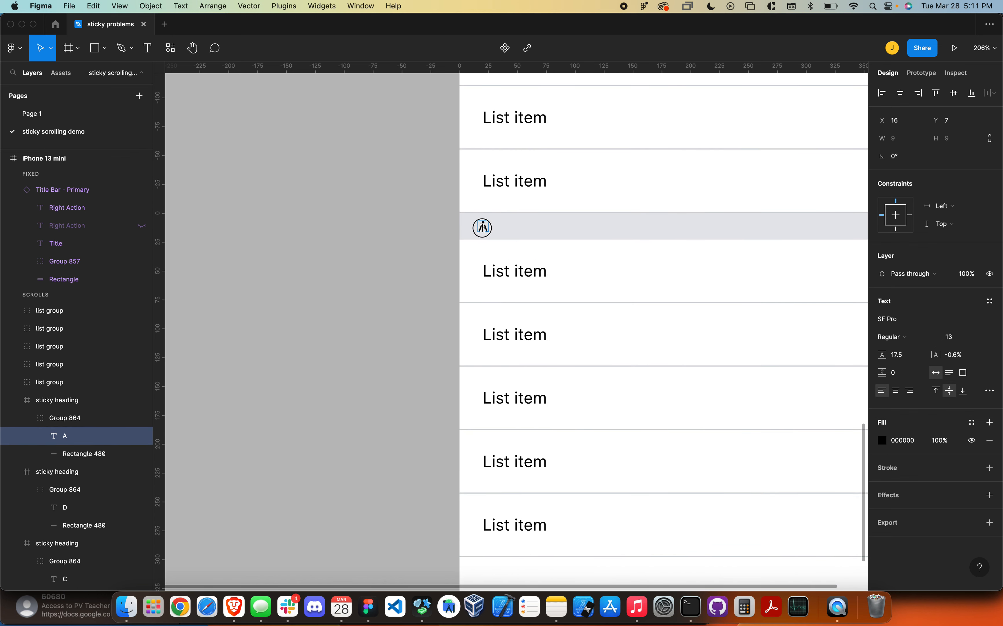
type("E")
key("Escape")
scroll(508, 258, "down", 5)
left_click(457, 264)
- Select all sticky headings and list groups below the title bar and wrap them in one frame
scroll(459, 253, "down", 3)
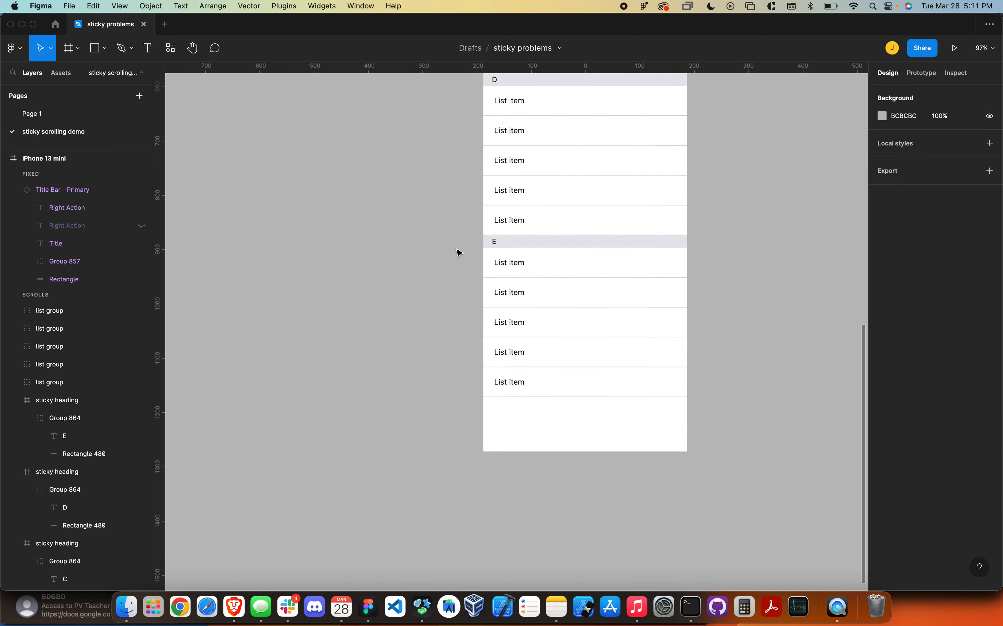
left_click_drag(478, 220, 442, 330)
left_click(486, 249)
scroll(589, 315, "up", 3)
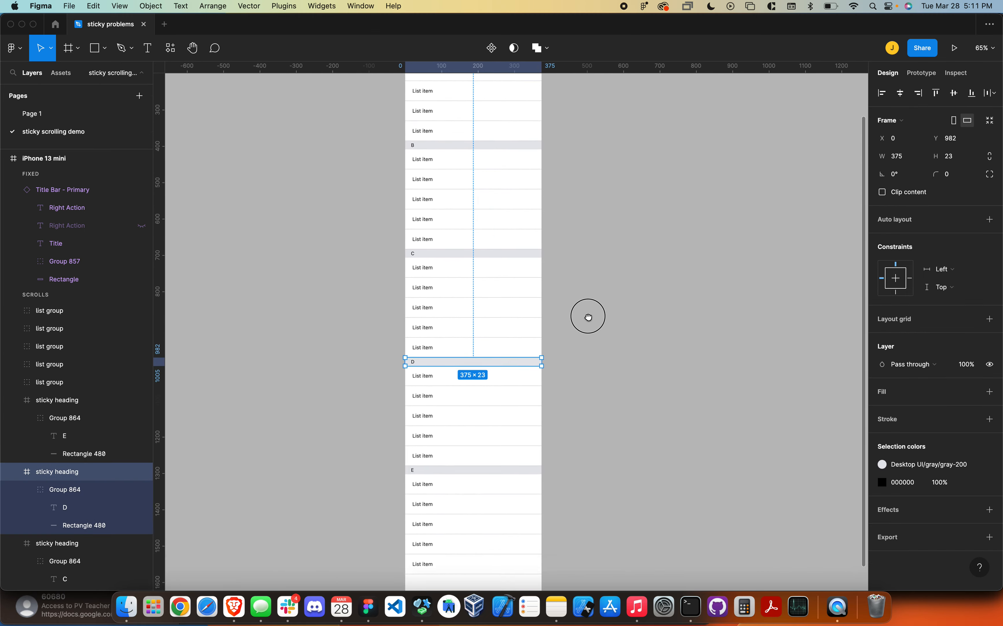
scroll(588, 292, "down", 2)
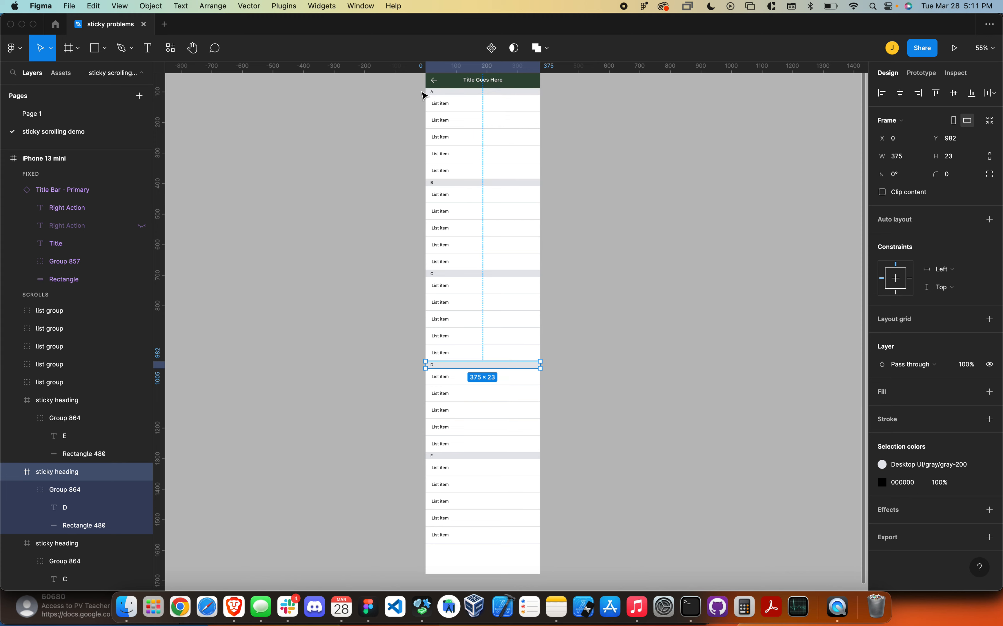
left_click(435, 97)
left_click_drag(436, 100, 539, 560)
scroll(586, 319, "up", 3)
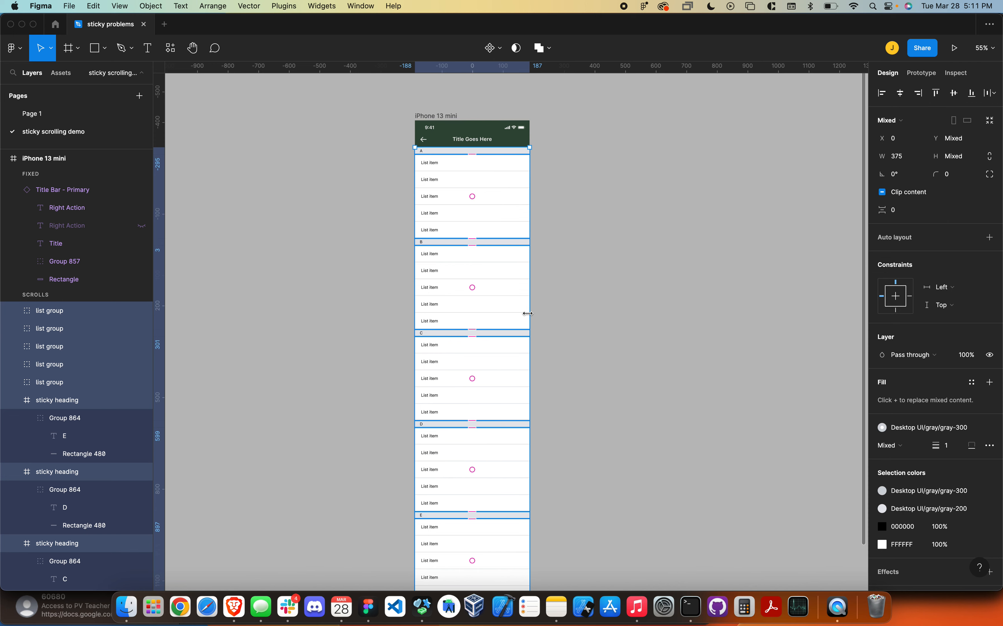
key("super+alt+g")
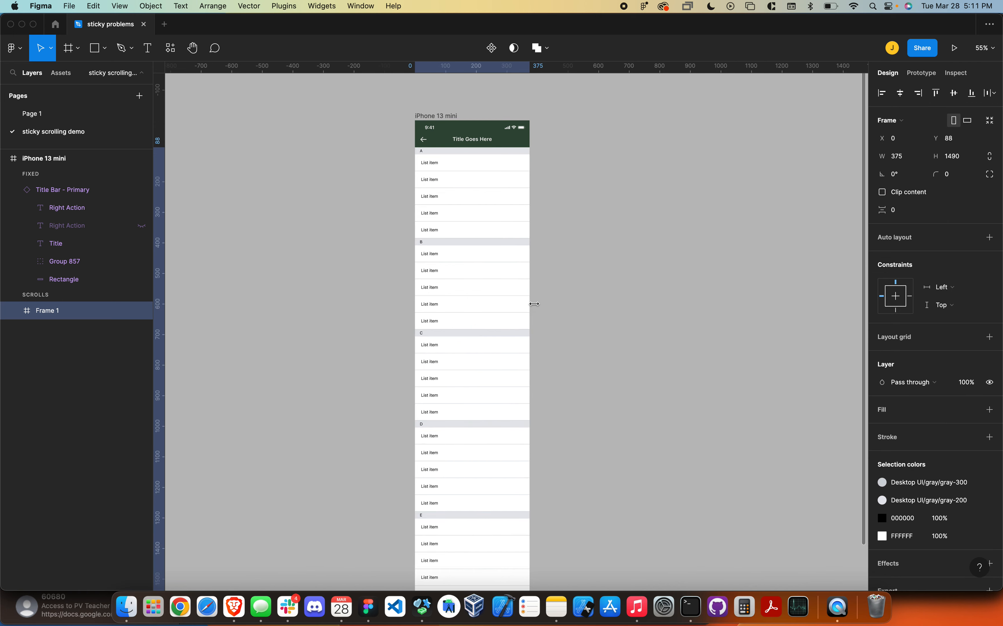
- Rename the new frame holding the headings and lists "content"
double_click(51, 312)
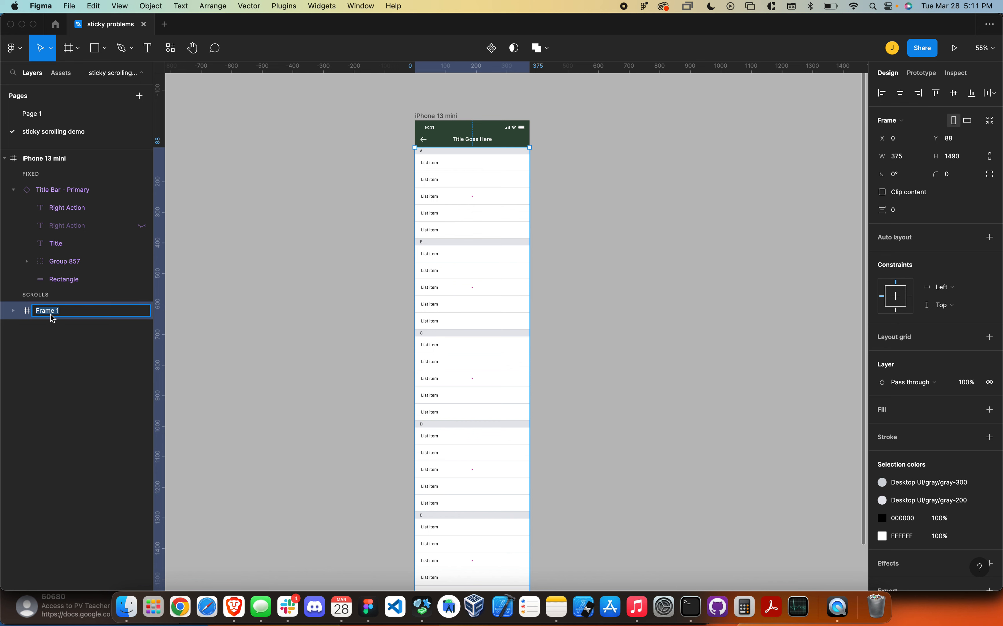
type("content")
key("Return")
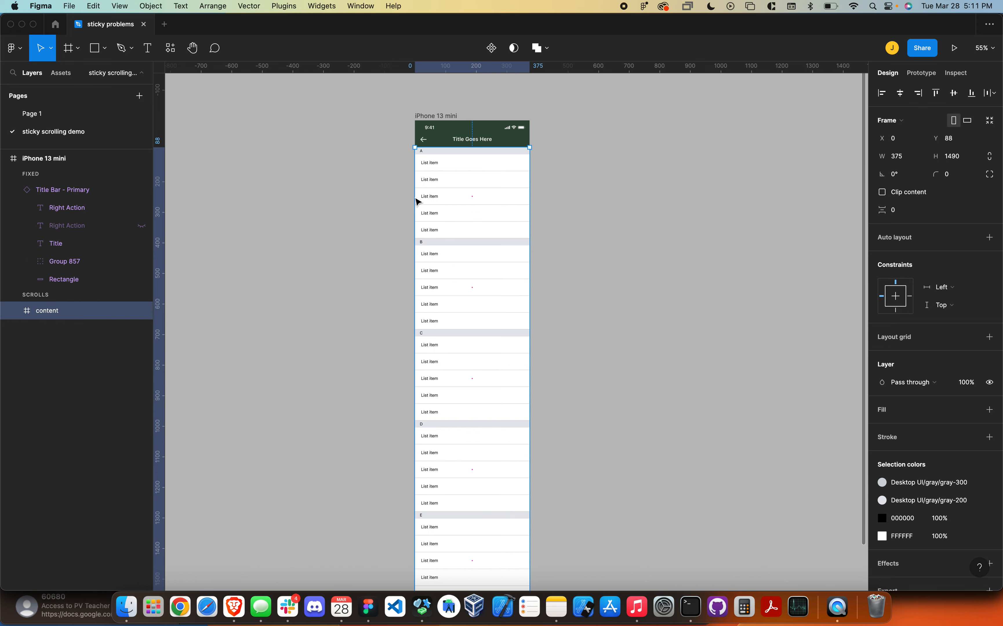
- Set the content frame's scroll overflow to Vertical, return to its design properties and expand its layers
left_click(921, 74)
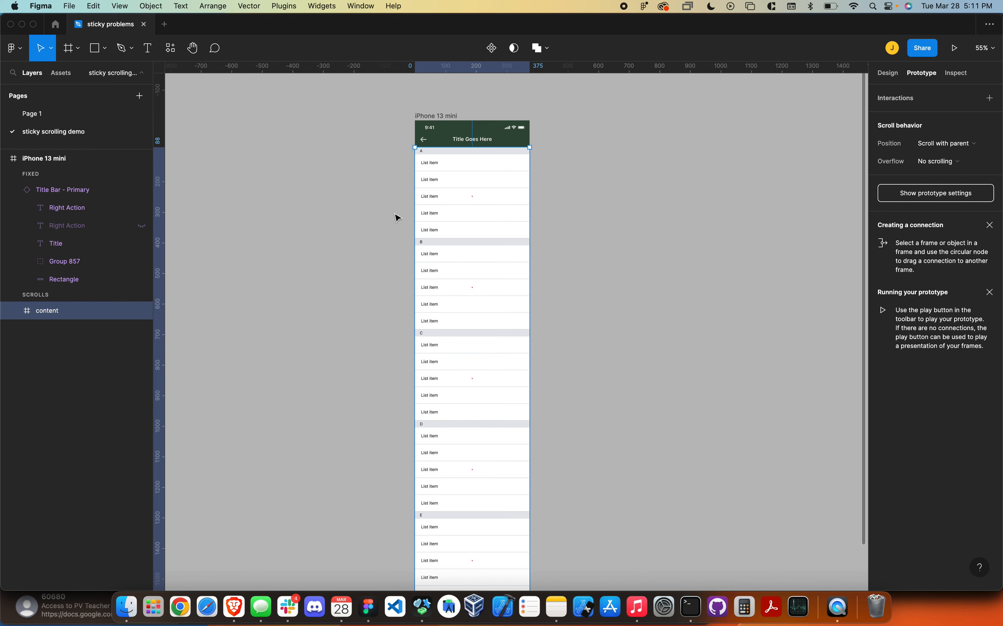
left_click(957, 165)
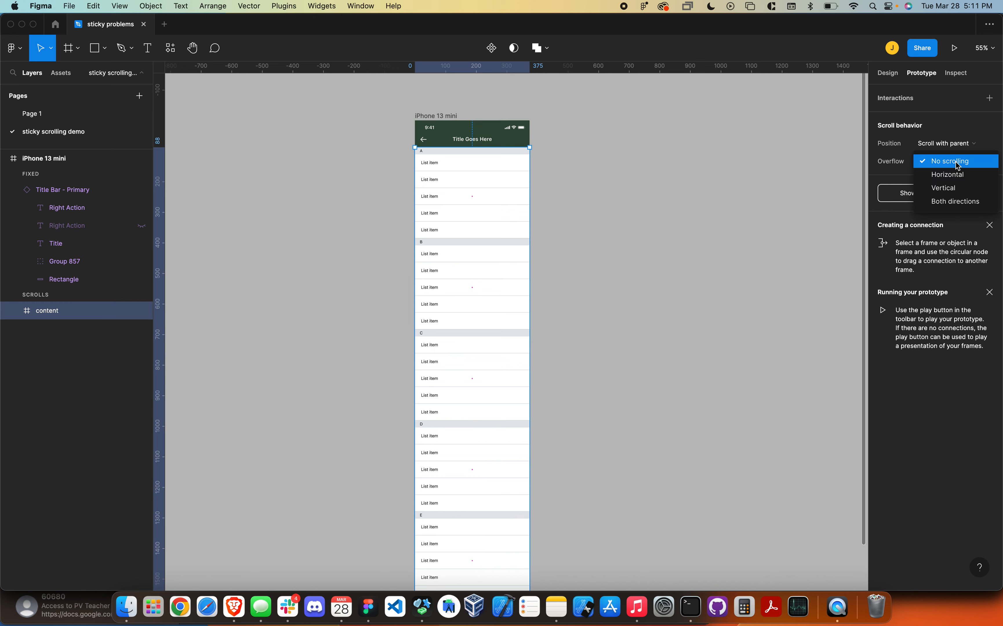
left_click(961, 189)
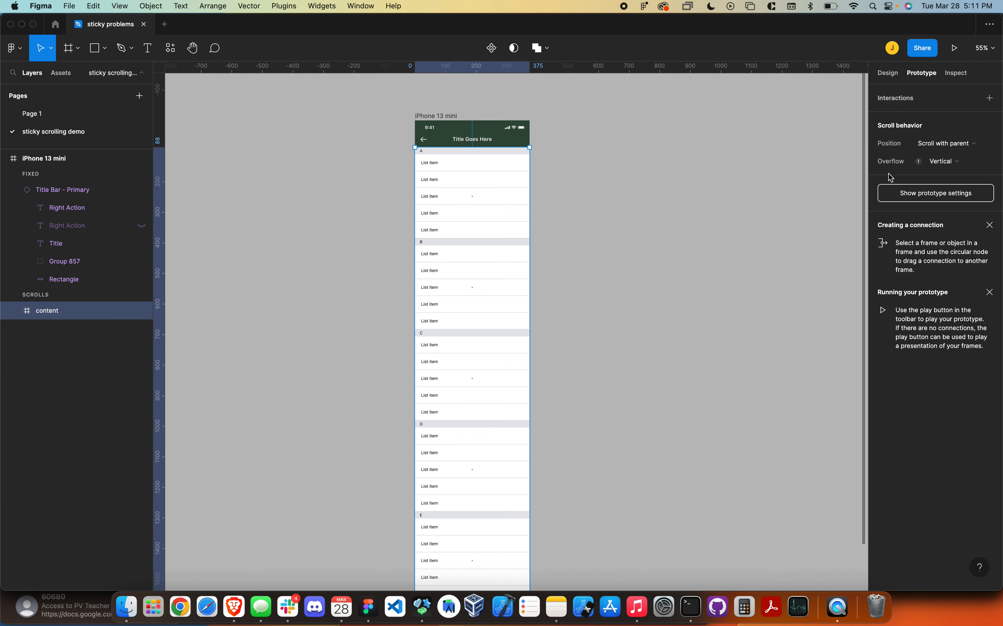
left_click(888, 73)
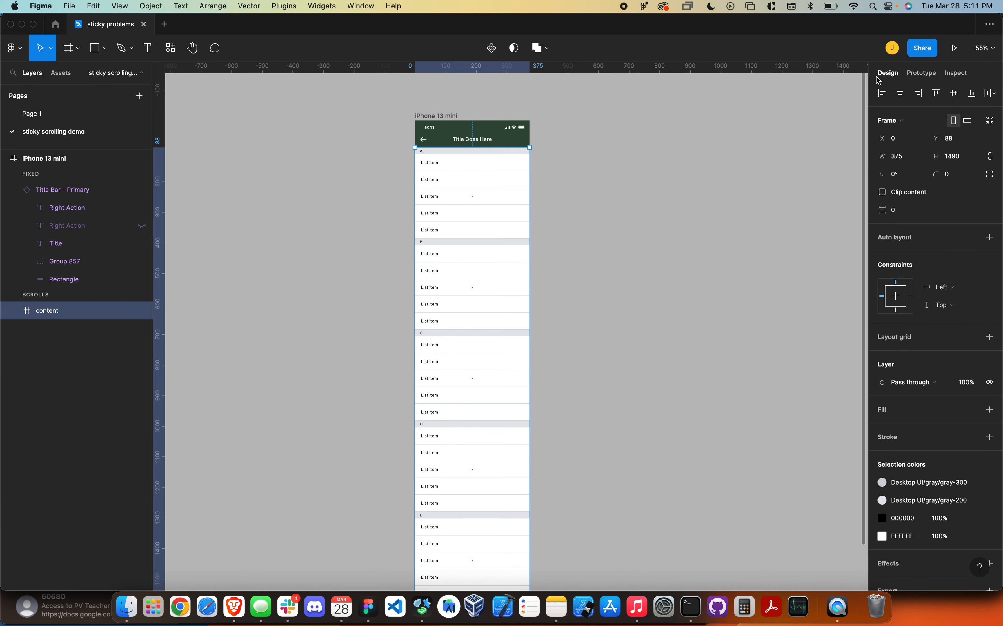
left_click(12, 314)
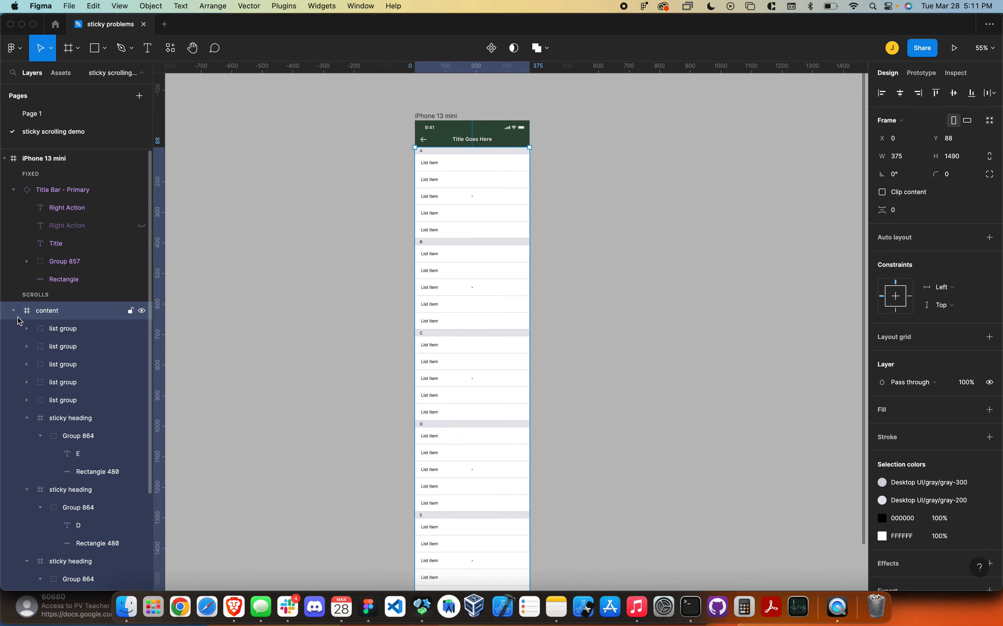
- Collapse the sticky heading layers and move all five above the list groups inside the content frame
scroll(29, 393, "down", 2)
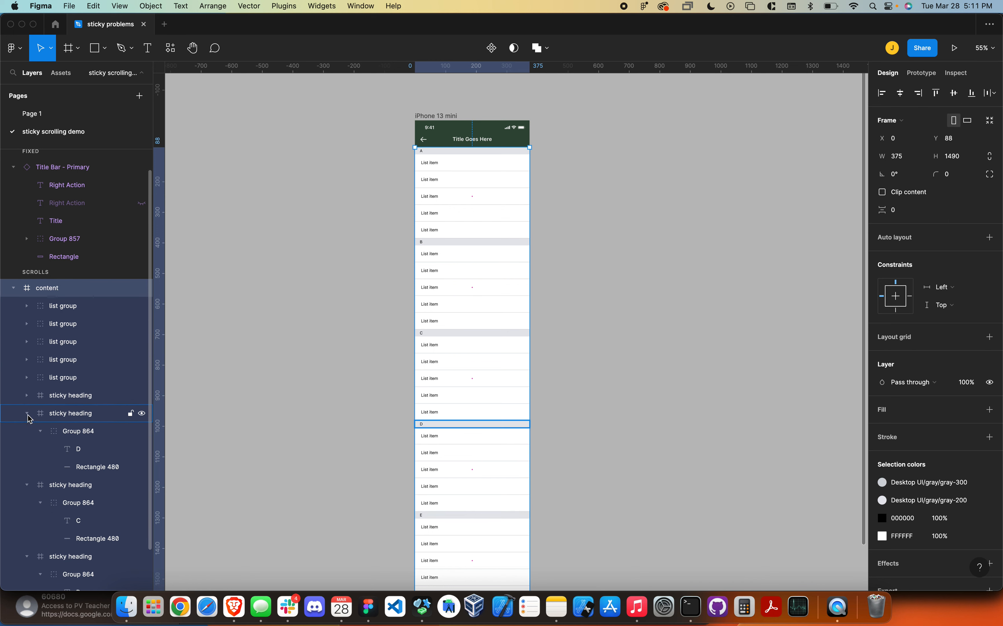
left_click(28, 414)
left_click(27, 432)
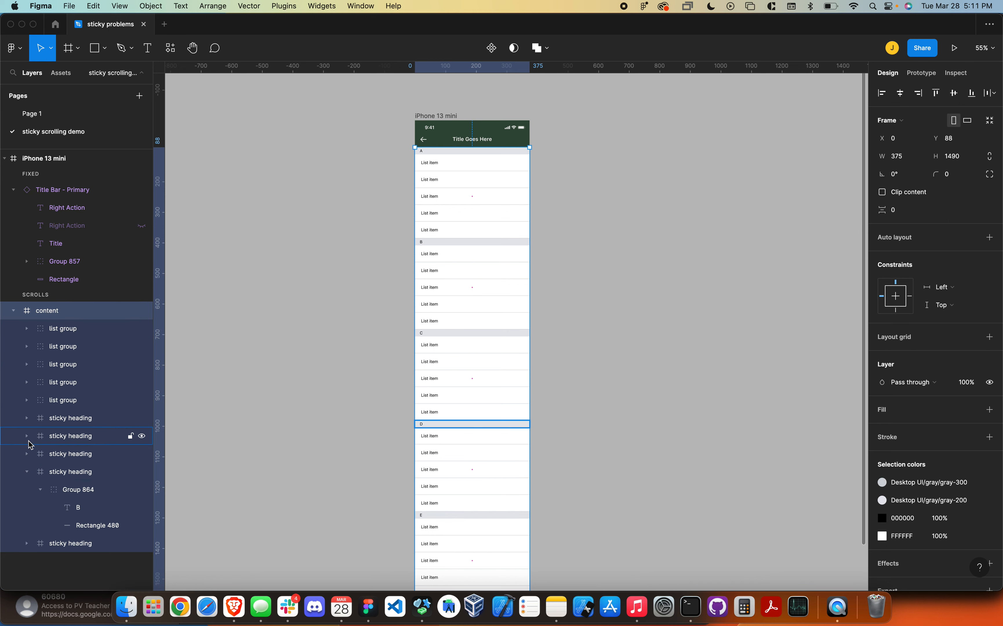
left_click(27, 473)
left_click(78, 490)
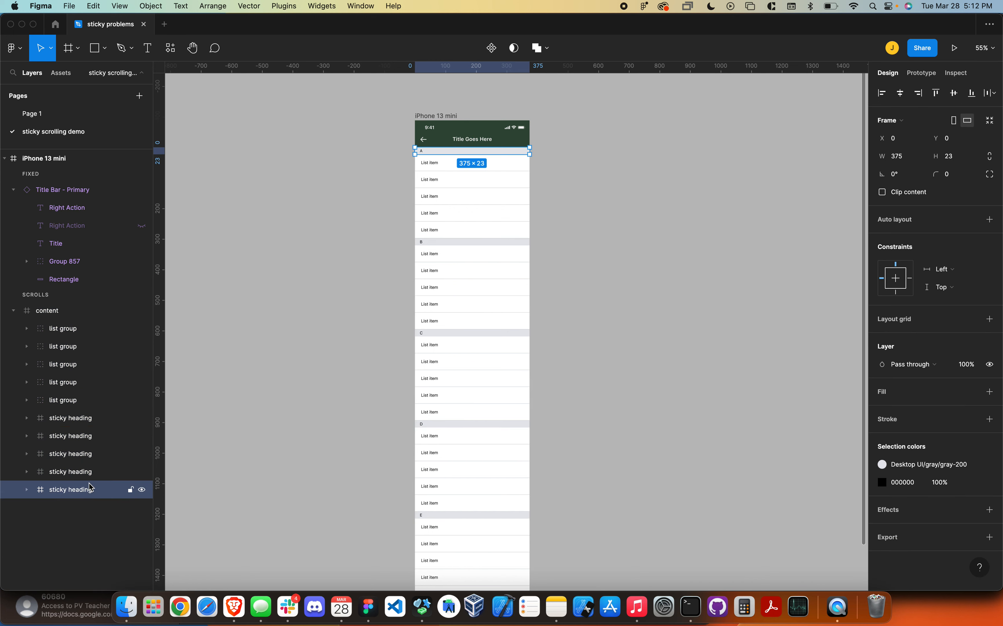
left_click(86, 422, "shift")
left_click_drag(83, 421, 84, 336)
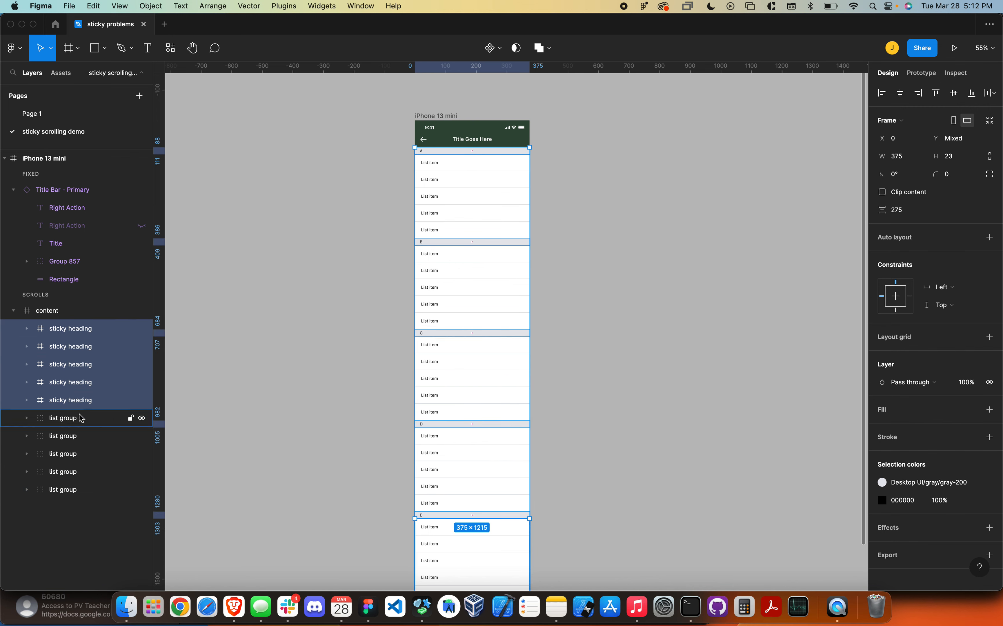
- Select the five sticky headings and set their scroll position to Sticky (stop at top edge)
left_click(87, 420)
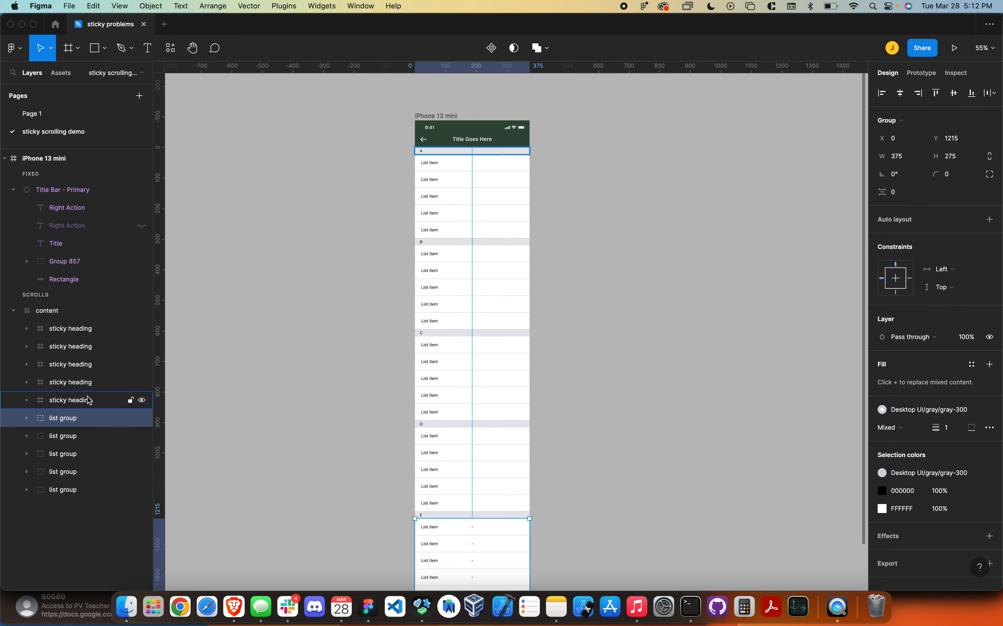
left_click(81, 336)
left_click(92, 402, "shift")
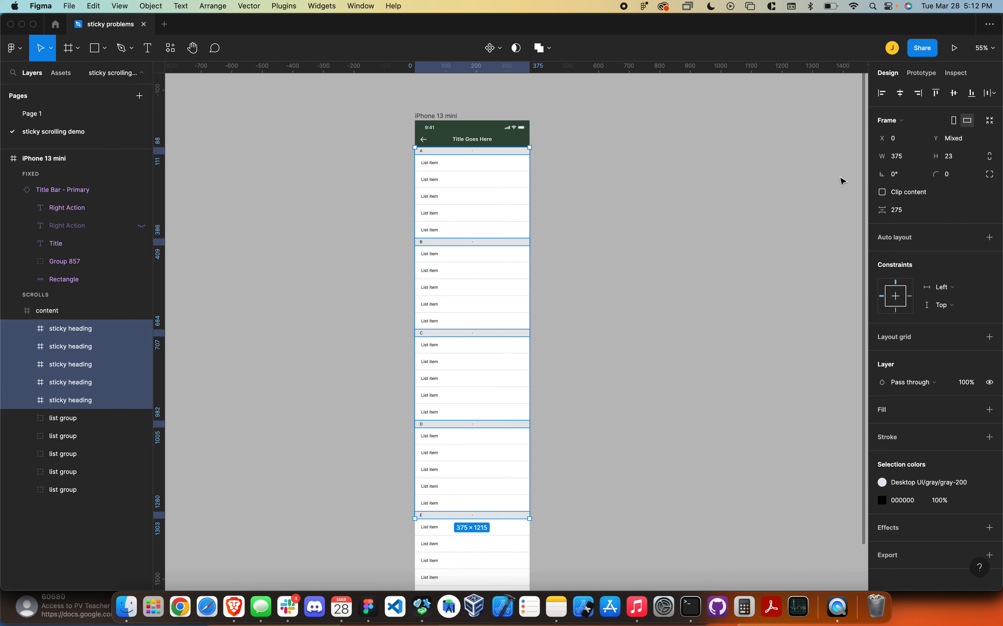
left_click(922, 74)
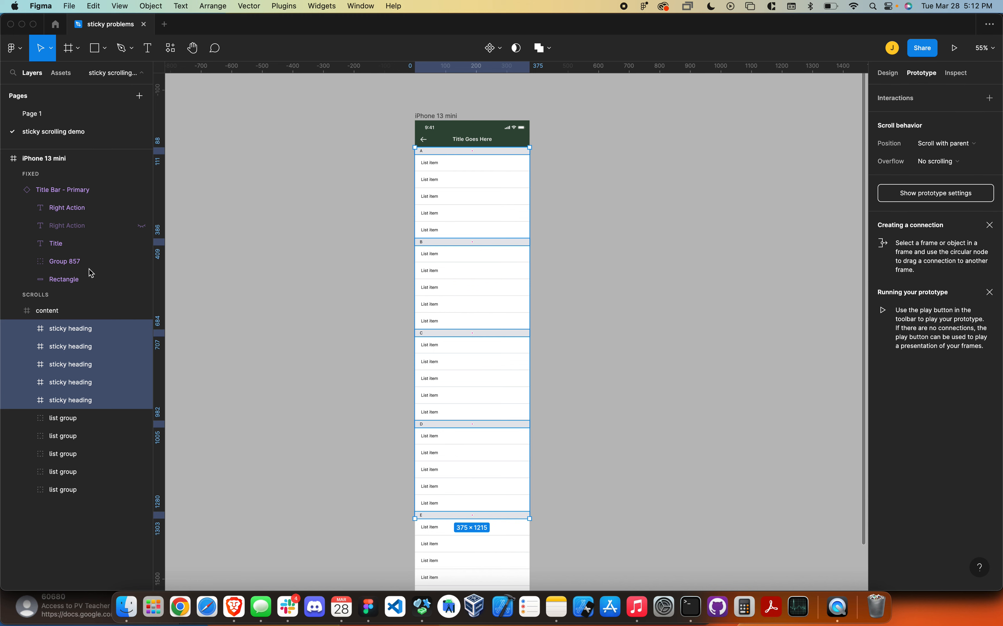
left_click(957, 144)
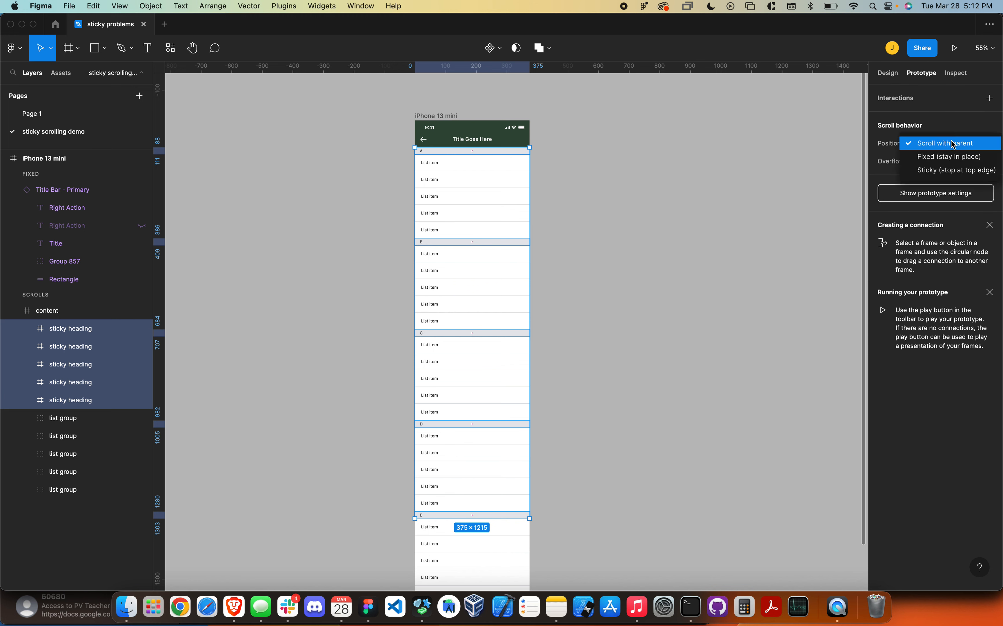
left_click(952, 169)
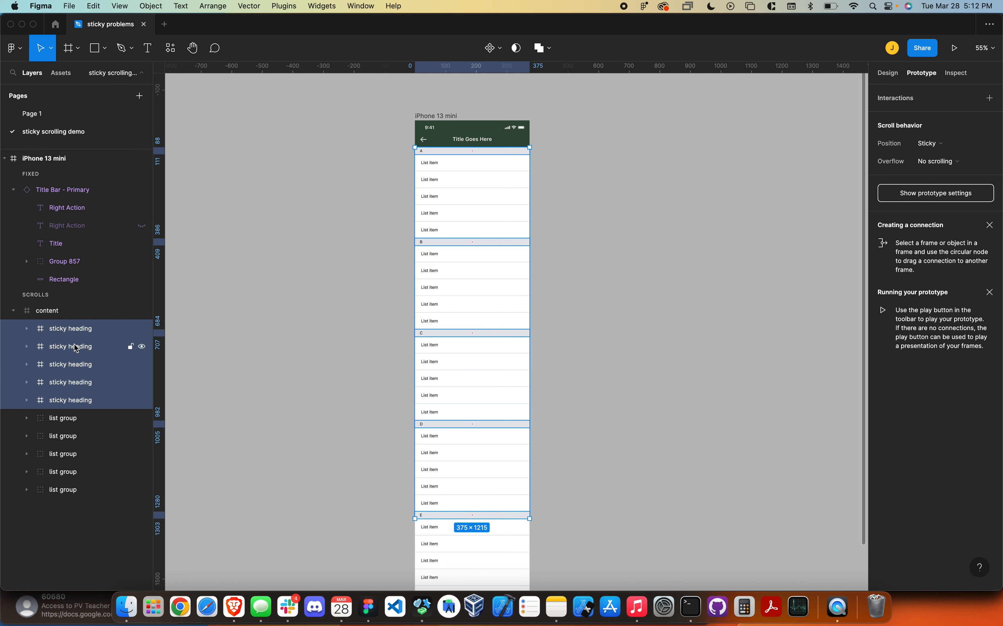
- Shrink the content frame from its bottom edge to about 375 × 23 so it only spans heading A
left_click(77, 311)
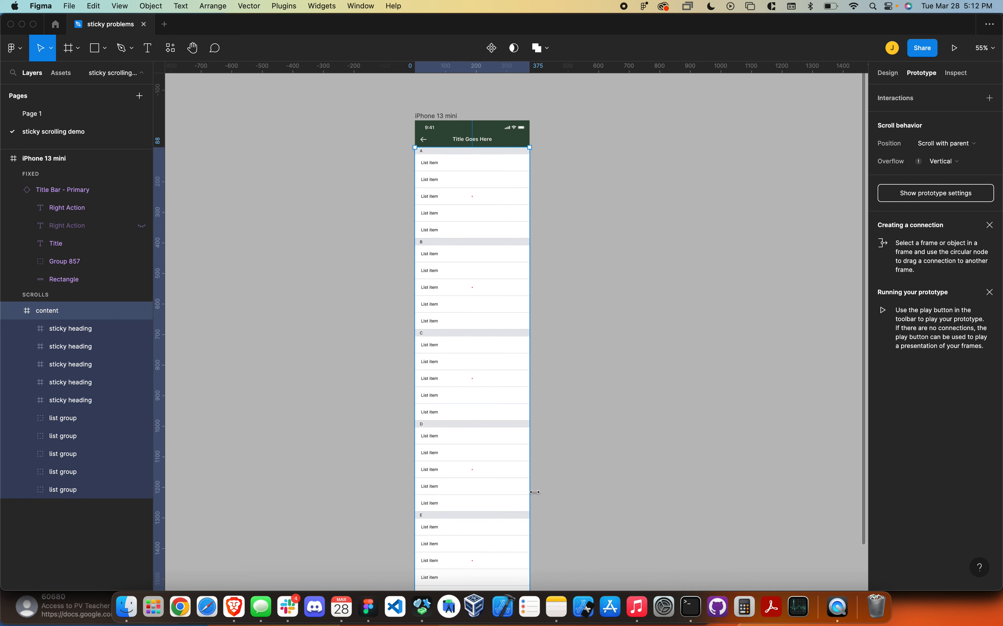
scroll(534, 497, "down", 4)
scroll(338, 446, "up", 3)
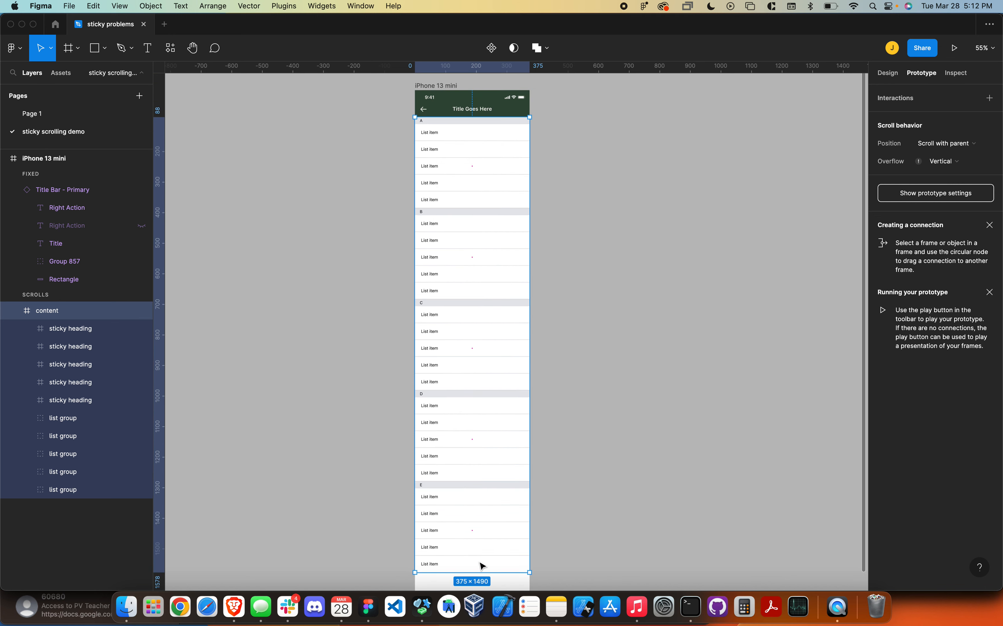
scroll(538, 551, "down", 1)
left_click_drag(487, 569, 487, 142)
left_click_drag(486, 125, 485, 120)
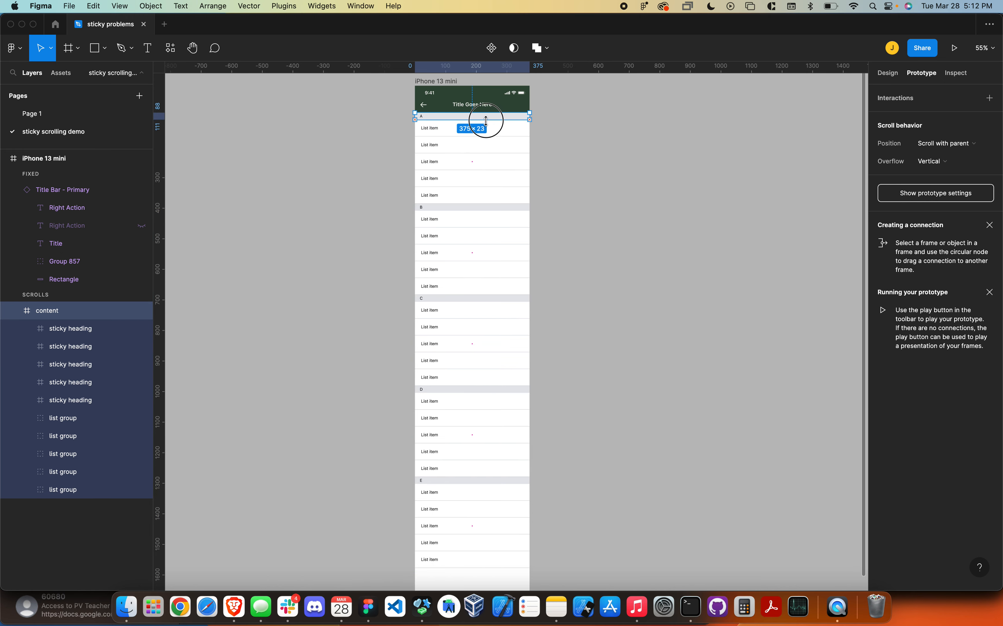
scroll(477, 124, "up", 5)
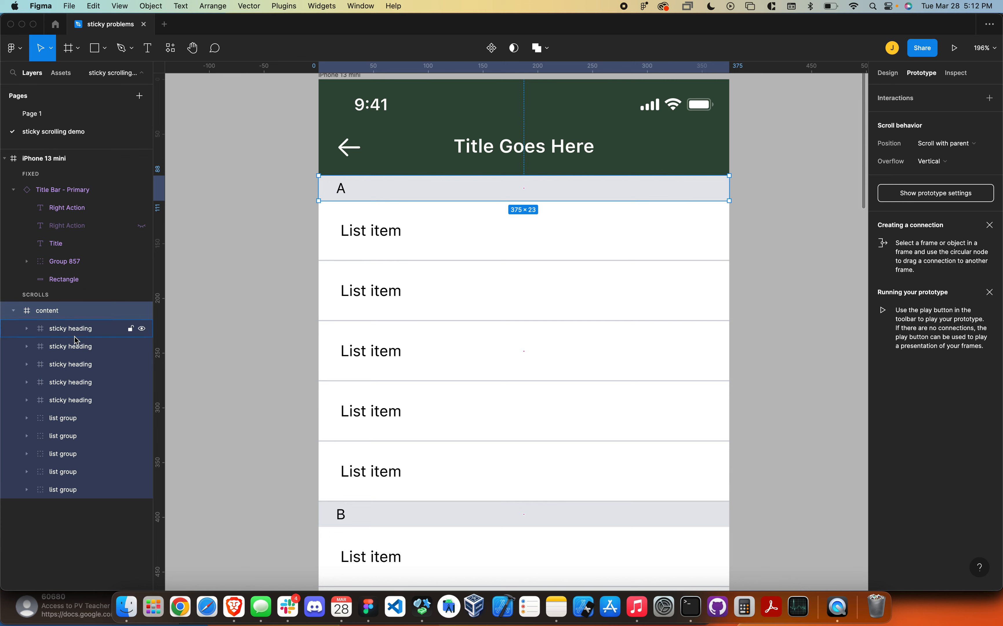
- Compare the scroll behavior settings of the first sticky heading, a list group and the content frame
left_click(83, 330)
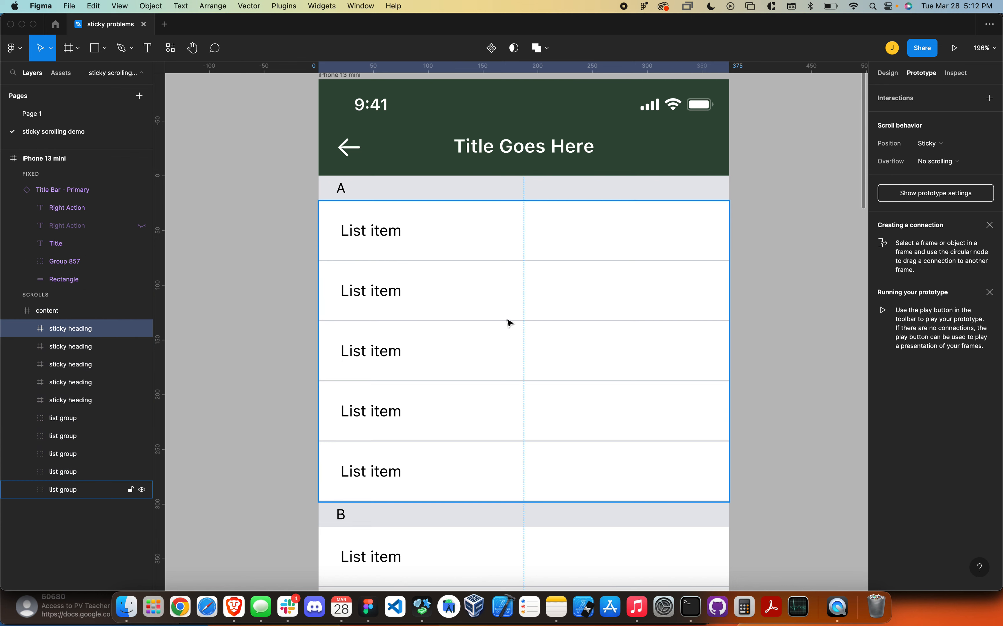
left_click(69, 419)
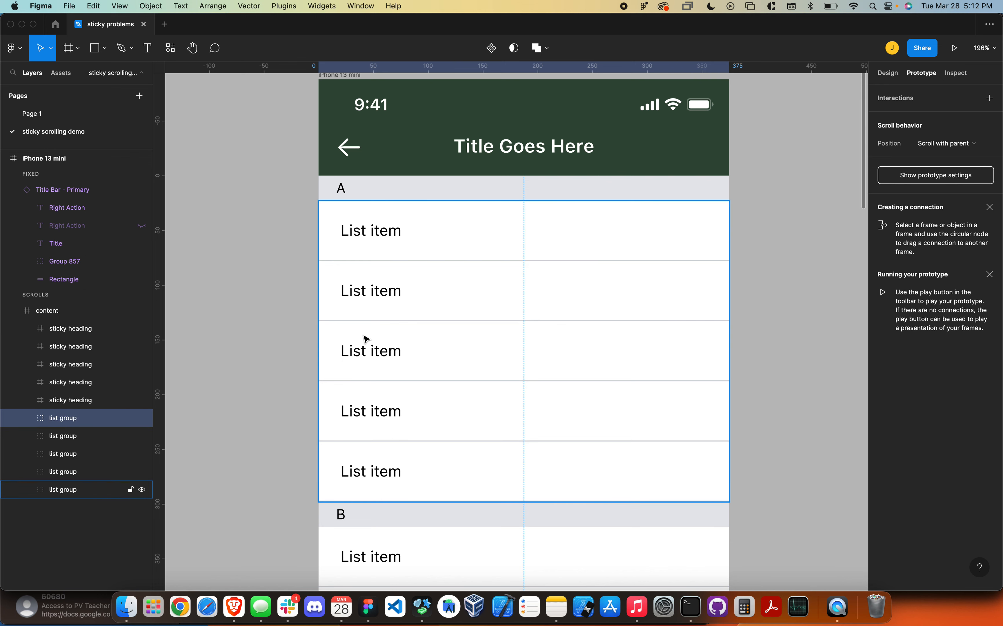
left_click(33, 310)
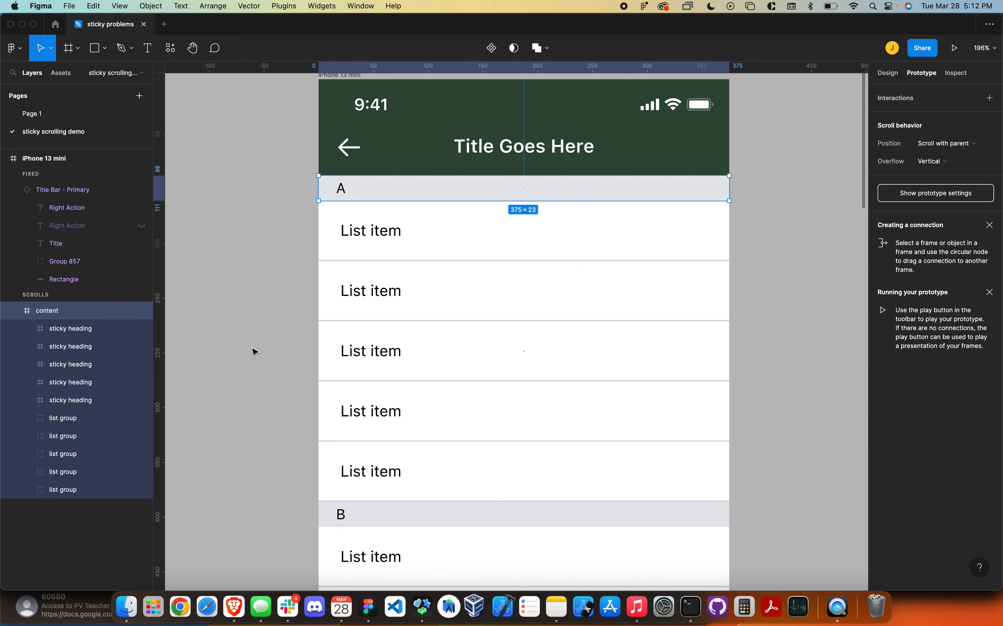
scroll(260, 163, "down", 1)
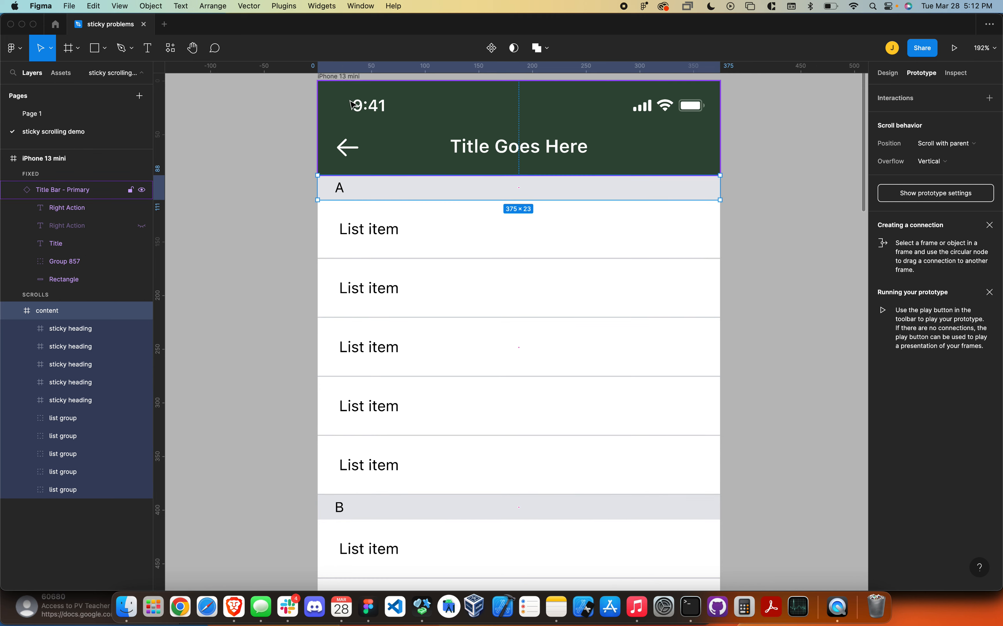
- Present the iPhone 13 mini frame as a prototype and scroll through the list sections to test the sticky headings
left_click(347, 77)
left_click(955, 49)
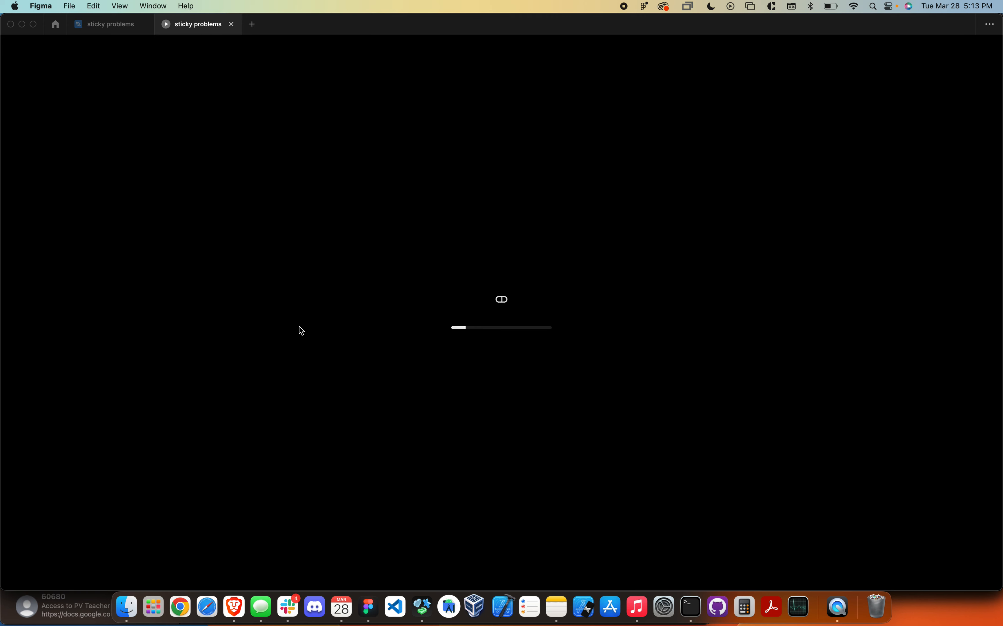
scroll(443, 392, "down", 5)
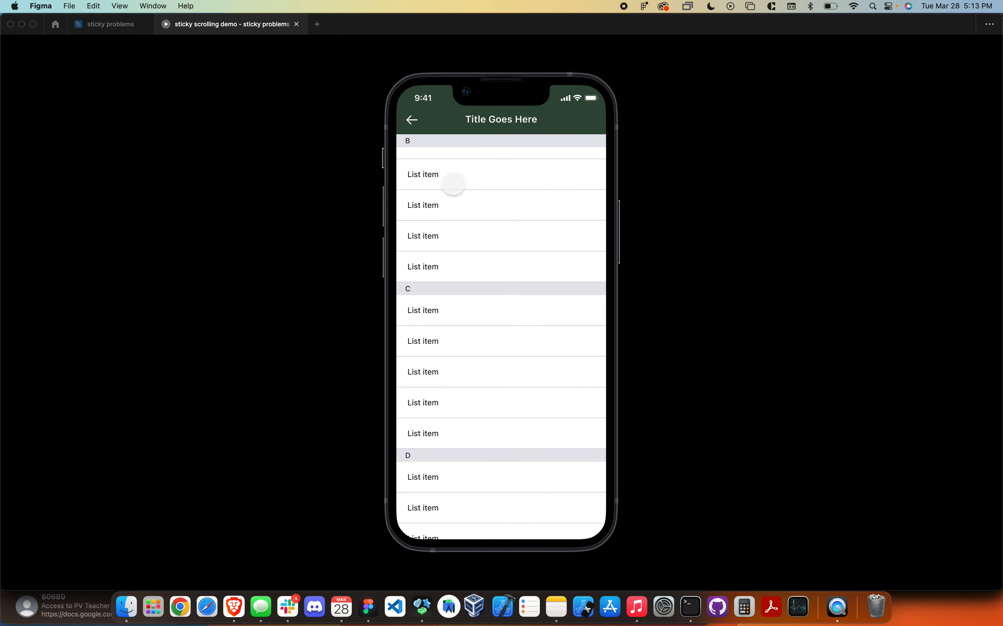
scroll(489, 289, "down", 3)
scroll(491, 299, "down", 5)
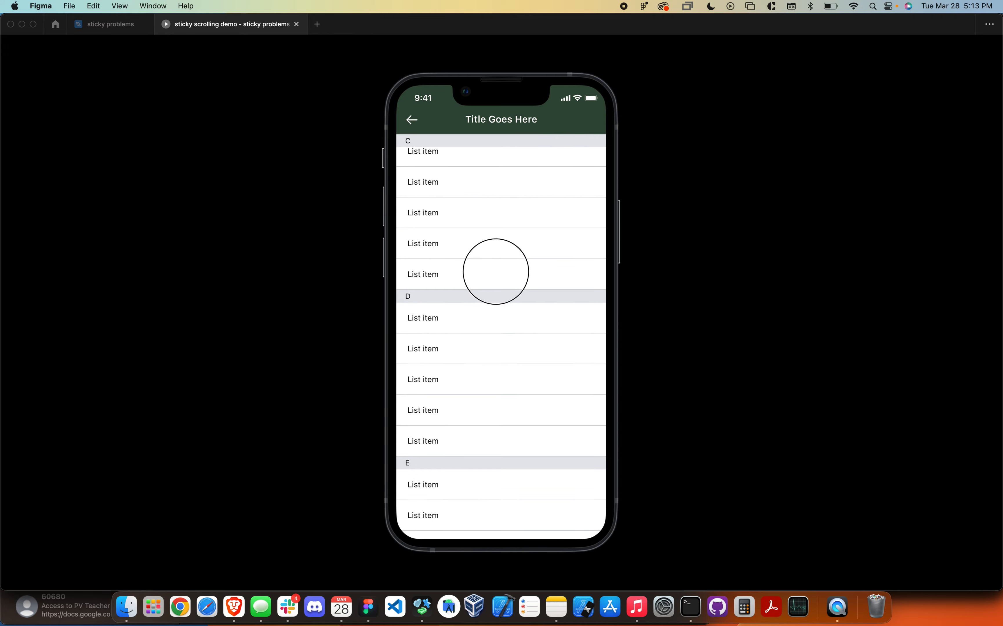
mouse_move(506, 328)
left_mouse_down()
mouse_move(509, 270)
mouse_move(499, 325)
left_mouse_up()
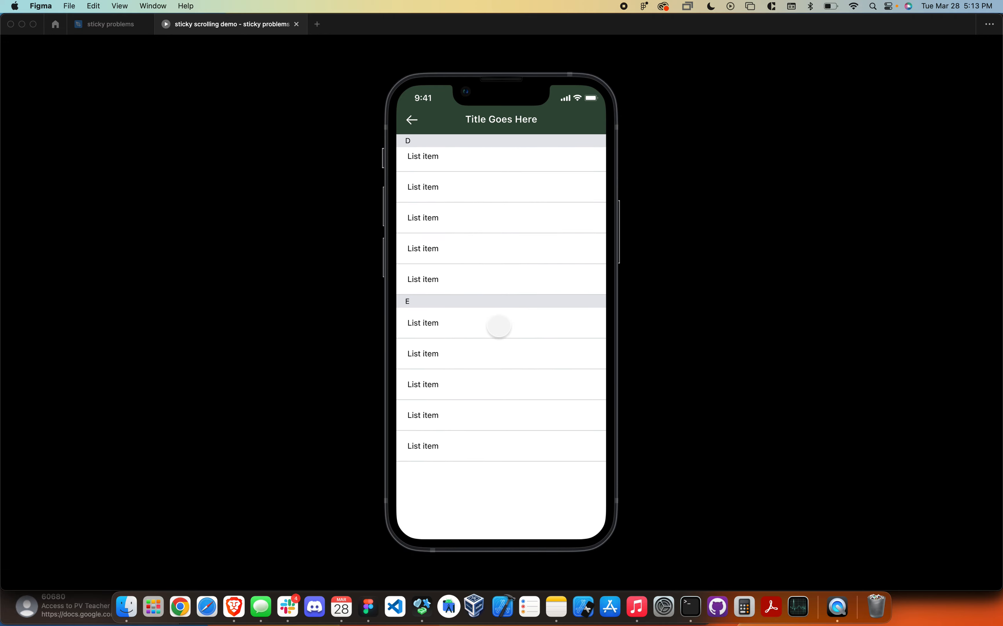
- Return to the design file and stretch the content frame's bottom edge to the end of the list, 375 × 1490
left_click(121, 25)
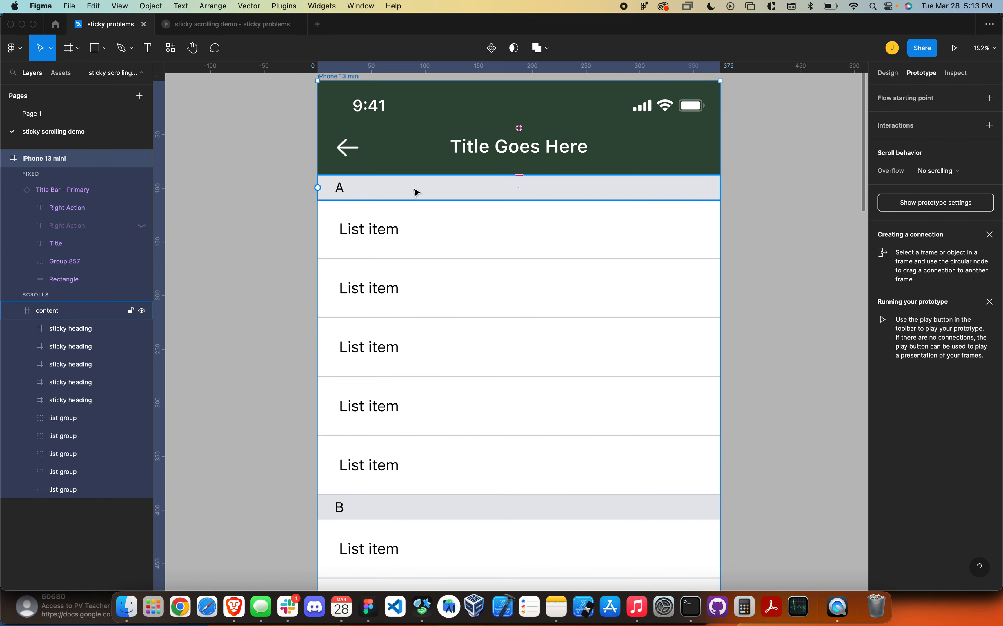
left_click(417, 190)
scroll(474, 193, "down", 5)
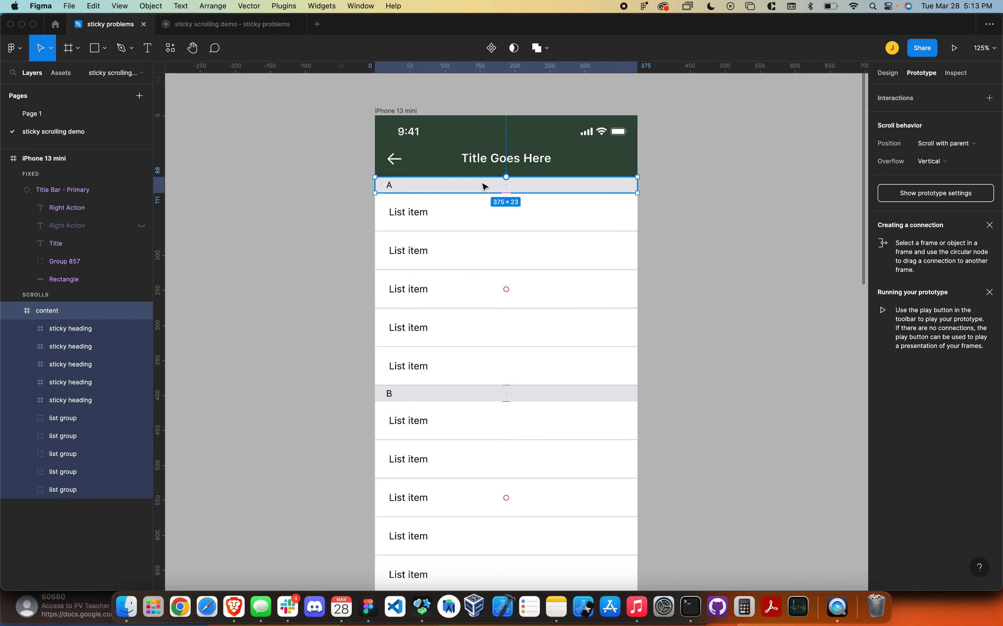
left_click_drag(475, 190, 464, 551)
- Test scrolling in the preview with the full-height content frame, and restore the frame to 375 × 23 in the design file
left_click(216, 24)
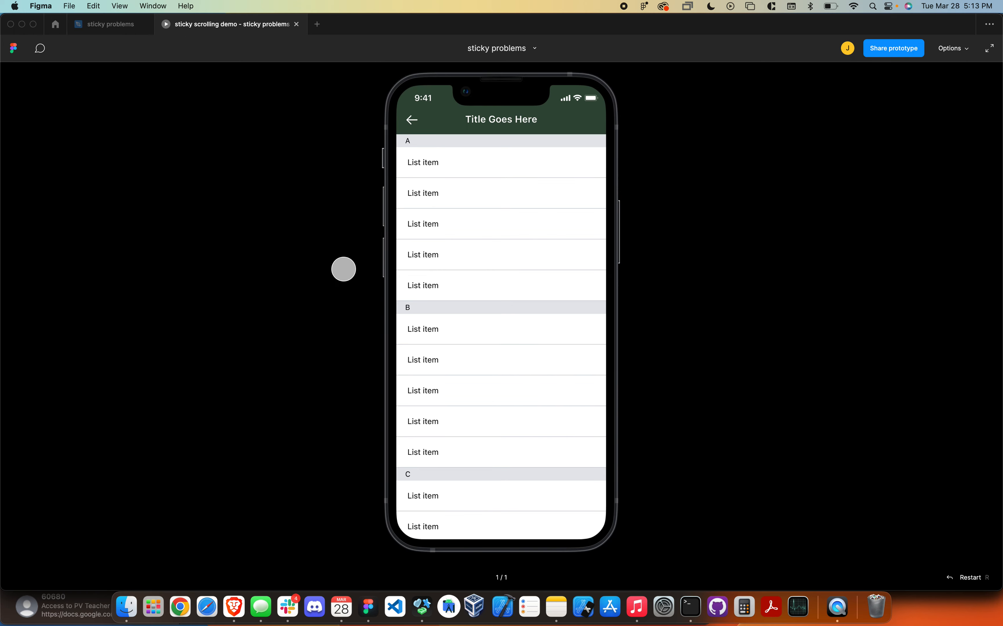
scroll(436, 268, "down", 5)
left_click(110, 25)
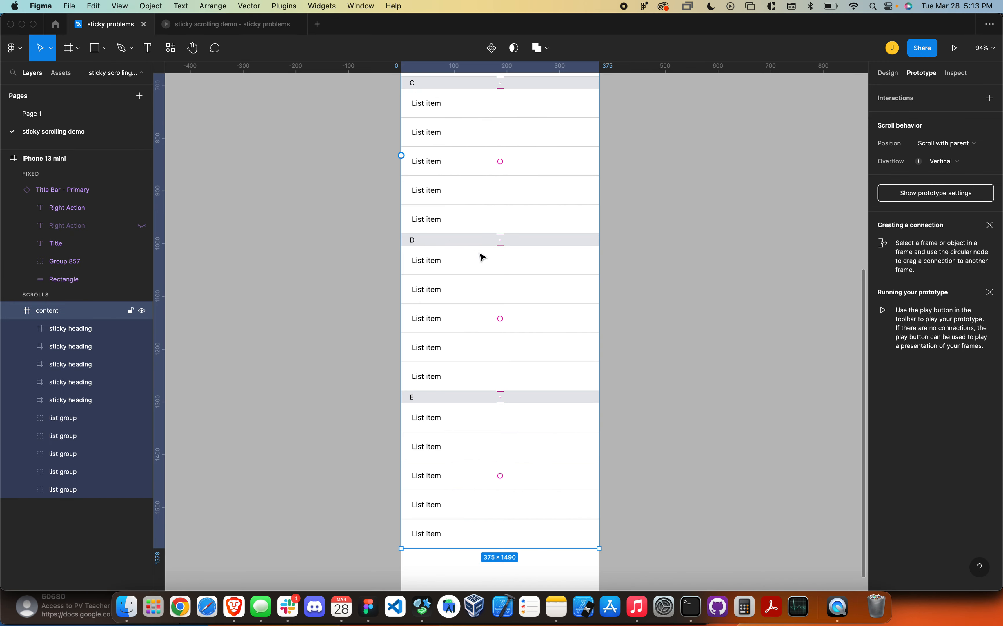
scroll(560, 300, "up", 10)
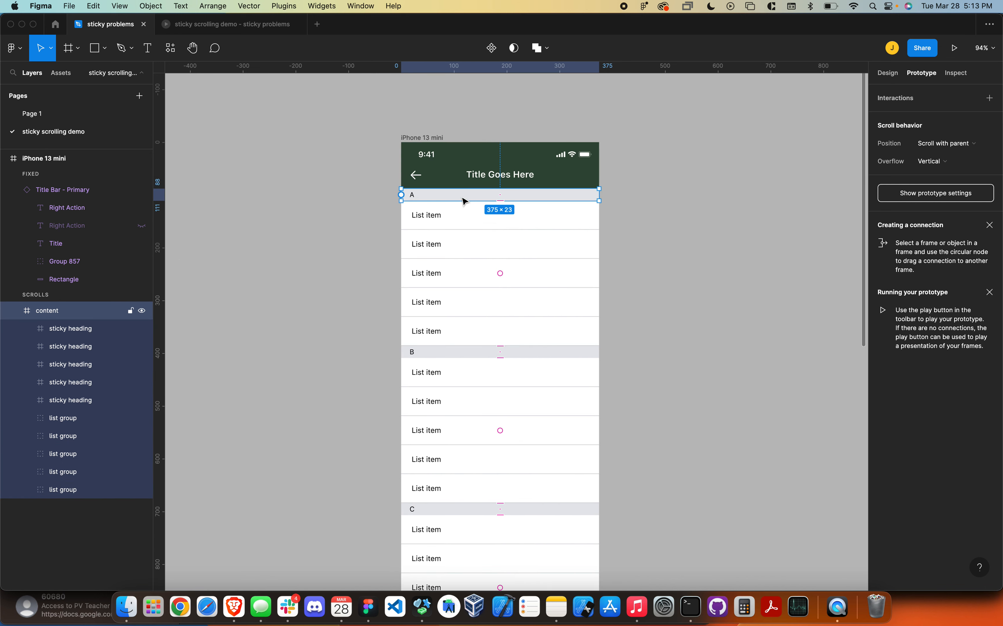
- Move the five sticky headings below the list groups in the content frame's layer order
left_click(65, 331)
left_click(85, 401, "shift")
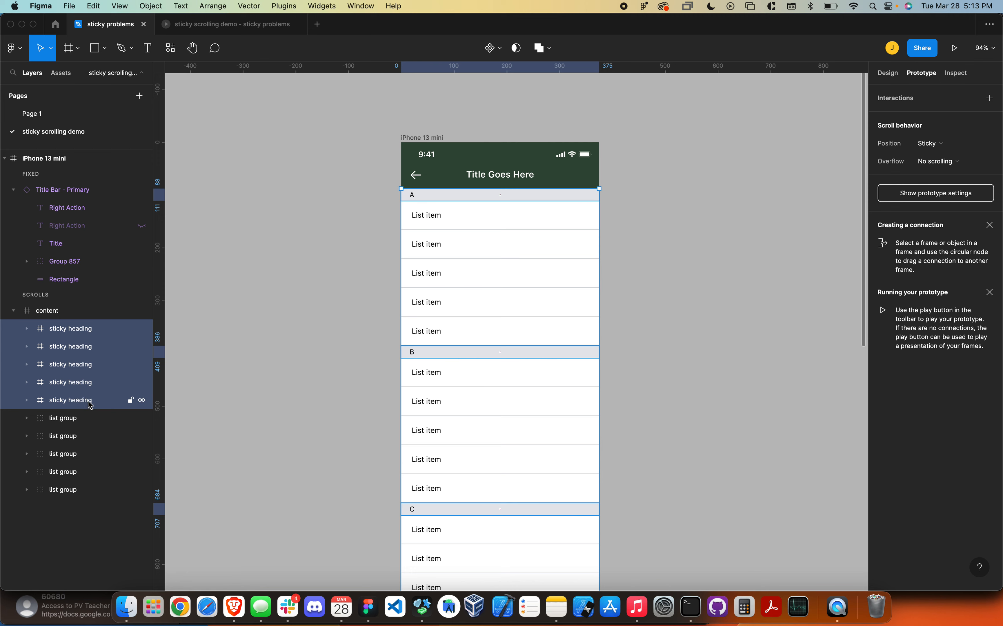
left_click_drag(85, 400, 99, 498)
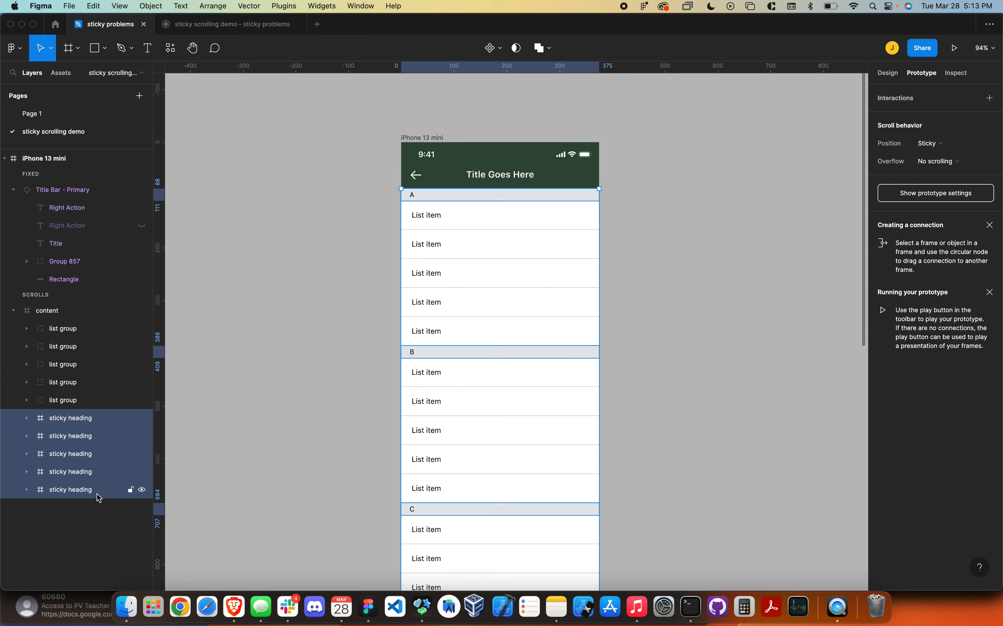
- Scroll the prototype preview to test the new layer order, and undo the reordering of the headings in the design file
left_click(222, 20)
scroll(486, 264, "down", 5)
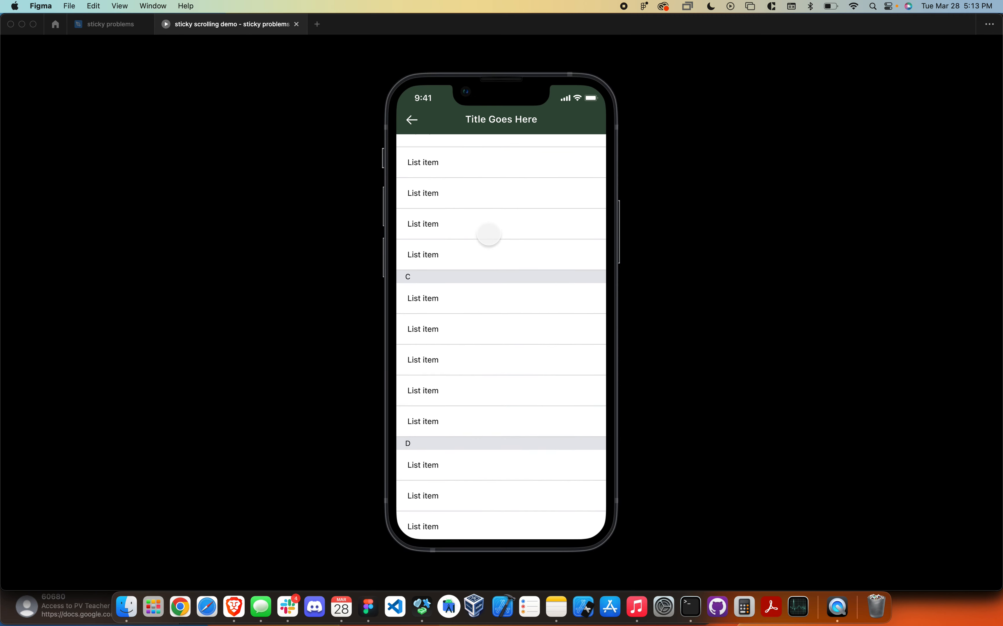
left_click(114, 27)
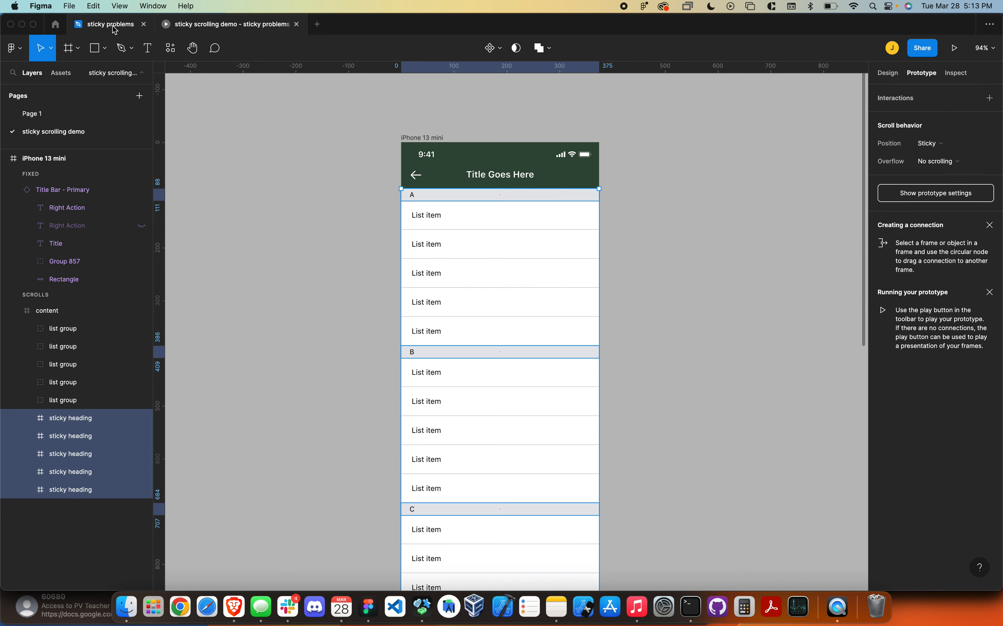
key("super+z")
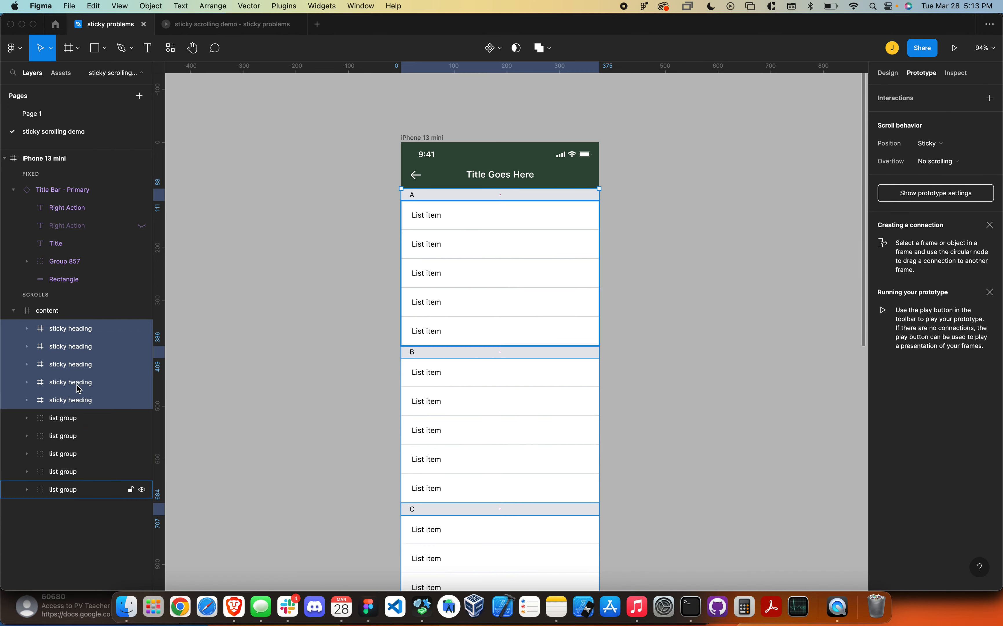
- Check the overflow settings of the content frame and the iPhone 13 mini frame, and test scrolling in the preview
left_click(82, 313)
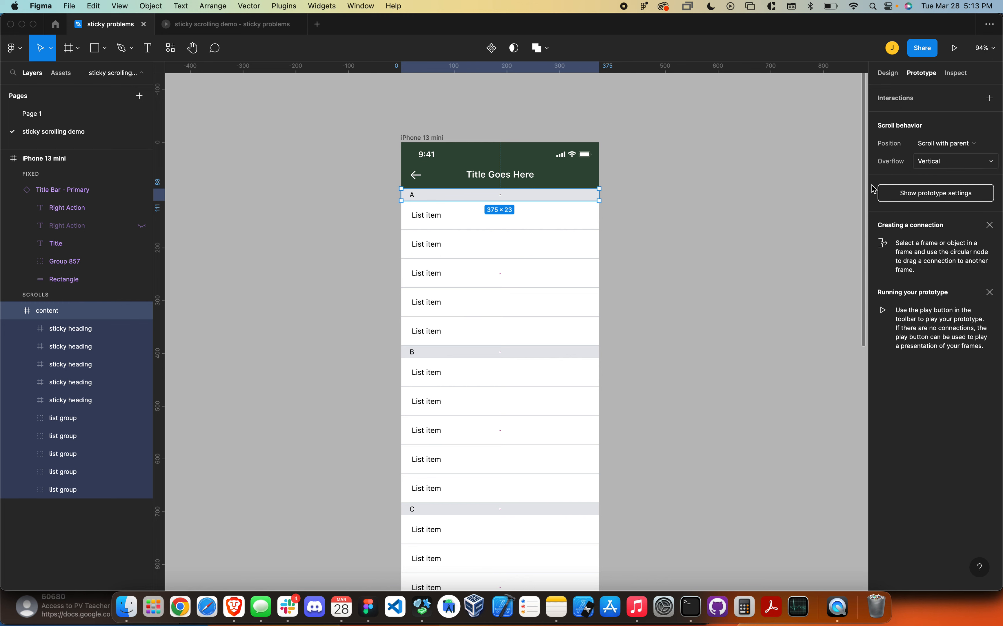
left_click(369, 128)
left_click(439, 137)
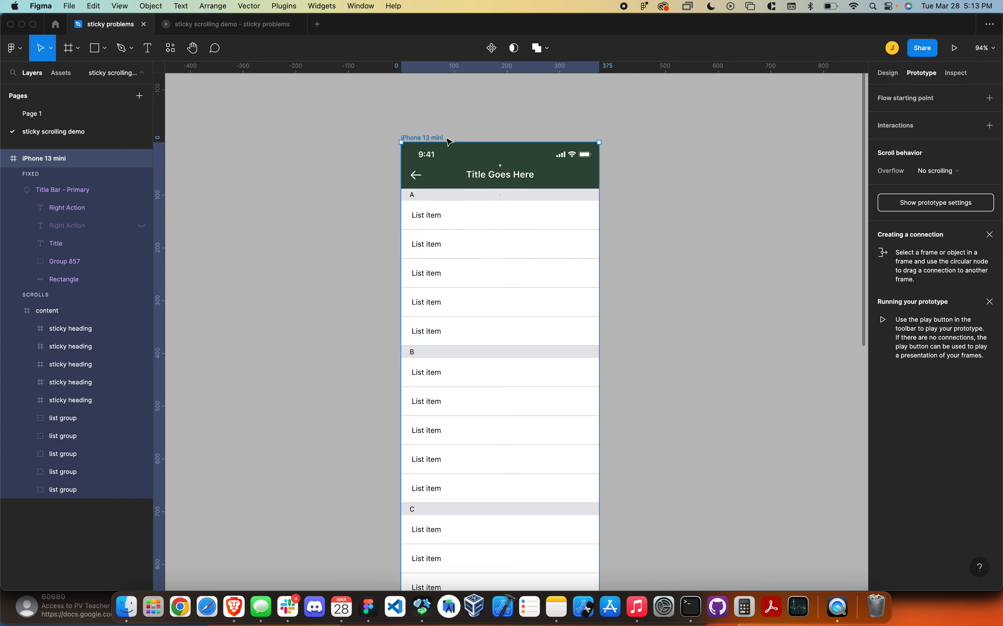
left_click(222, 26)
scroll(465, 260, "down", 10)
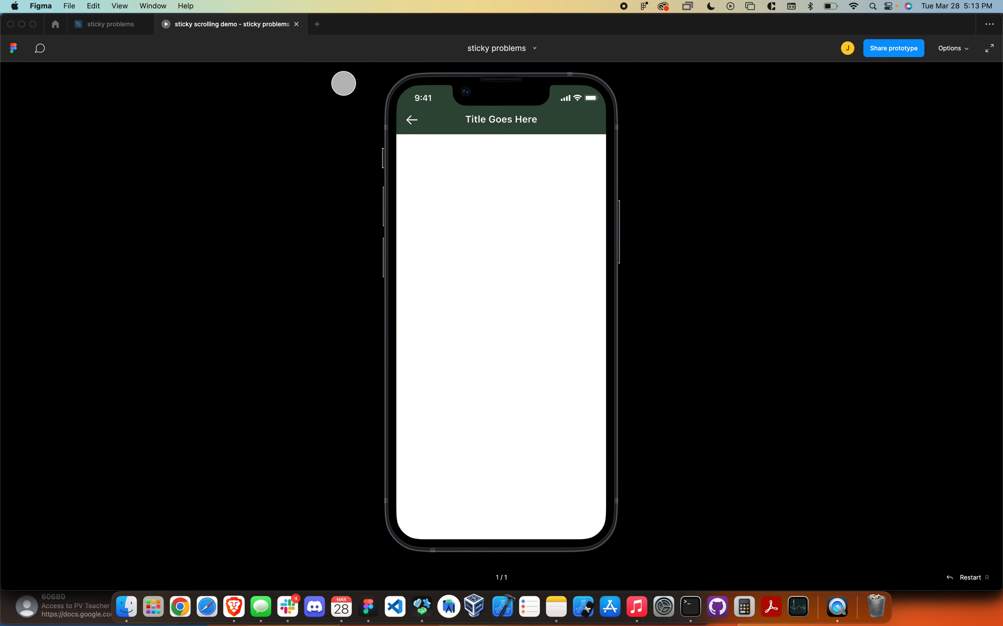
- Close the open preview and present the iPhone 13 mini frame as a fresh prototype
left_click(296, 24)
left_click(356, 148)
left_click(443, 138)
left_click(955, 48)
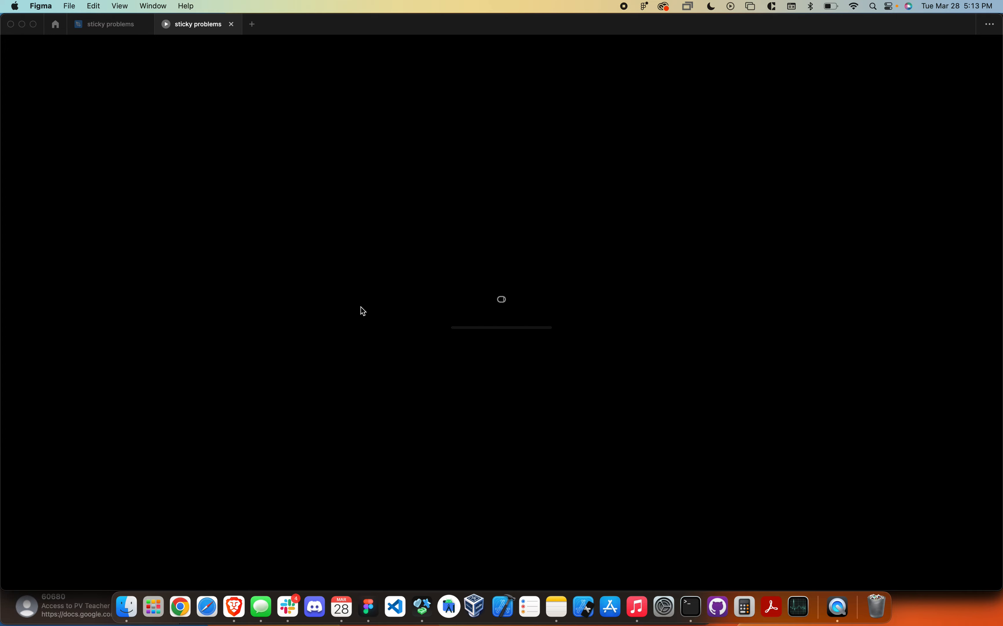
- Scroll the list up and down in the prototype preview to test the sticky headings beneath the fixed title bar
scroll(475, 340, "down", 5)
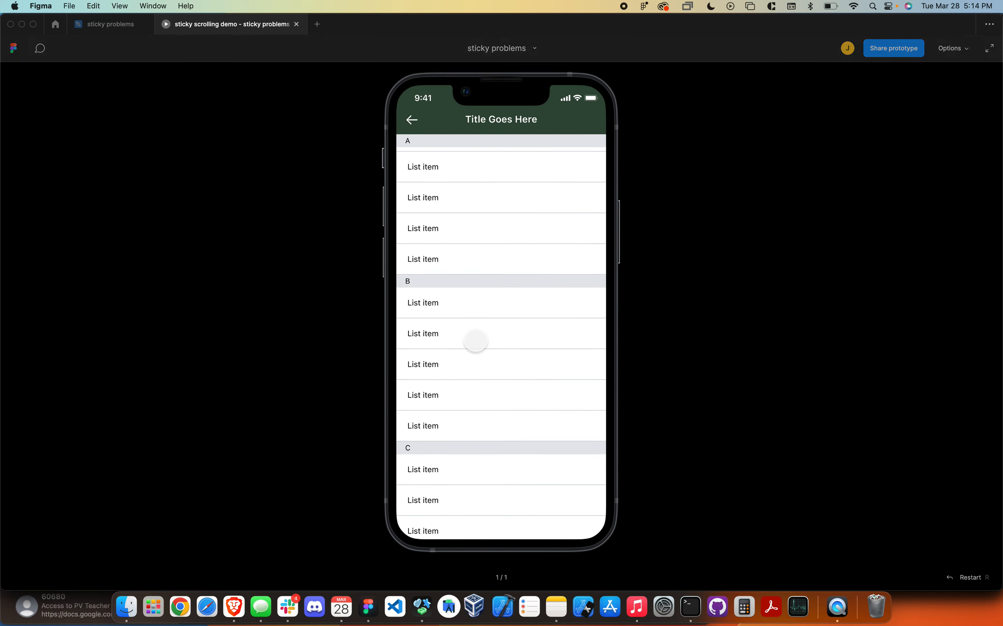
left_click_drag(477, 416, 472, 296)
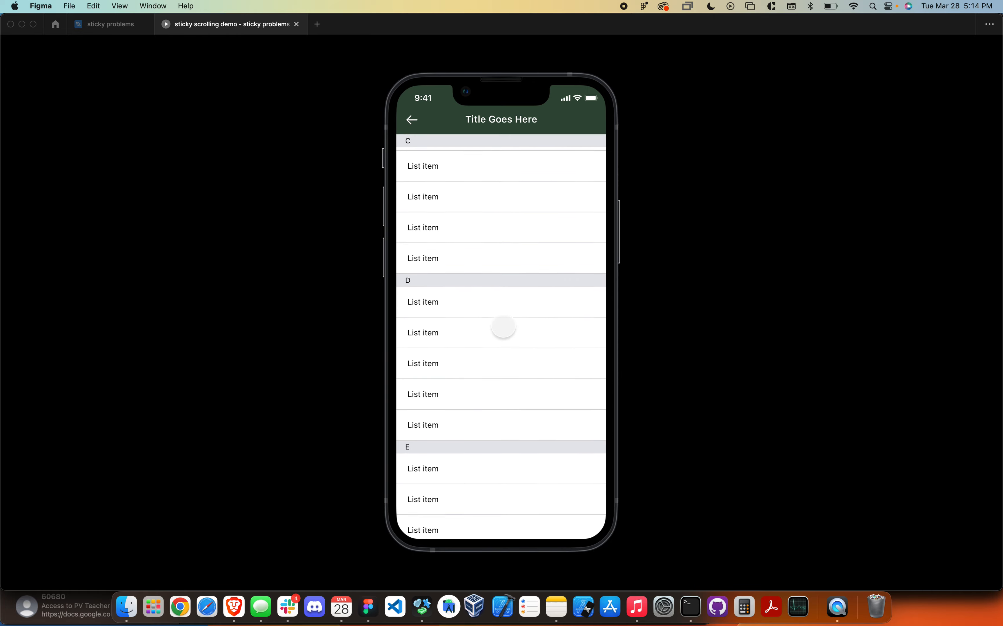
left_click_drag(486, 383, 496, 286)
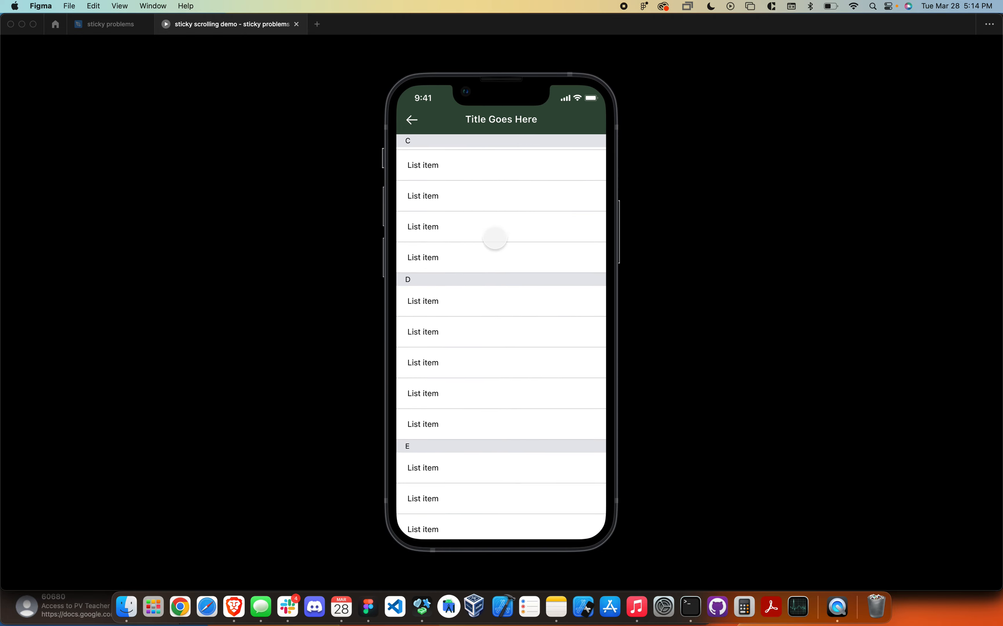
left_click_drag(496, 355, 493, 362)
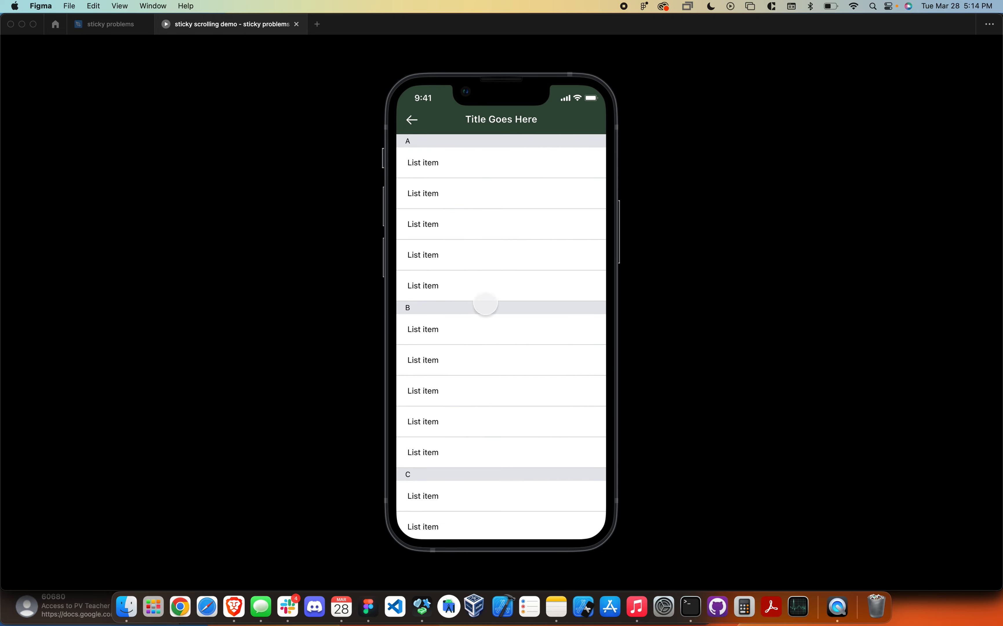
left_click_drag(484, 304, 492, 238)
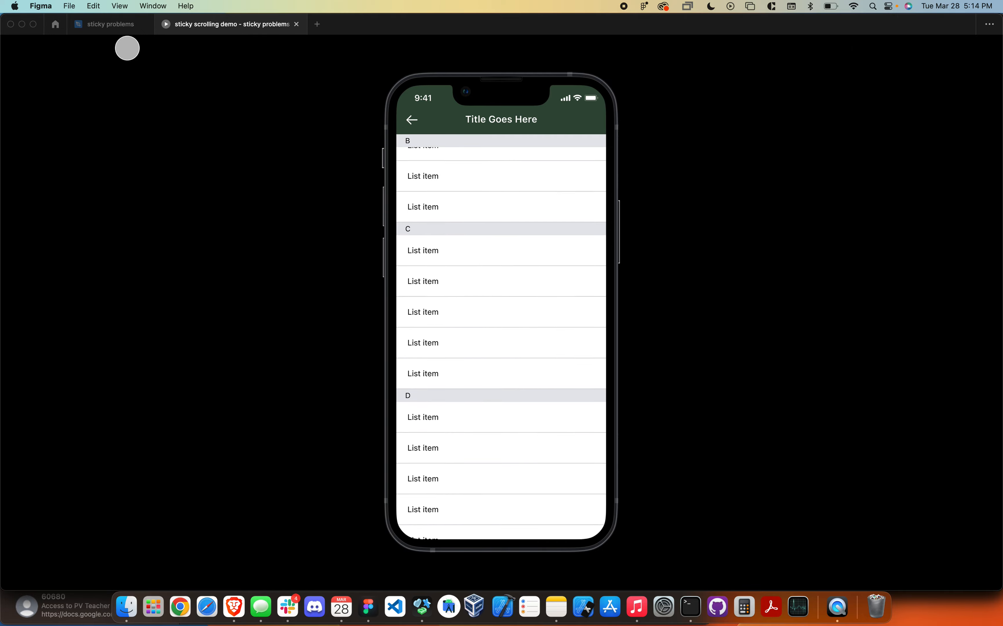
- Return to the sticky problems design file and review the iPhone 13 mini frame's list layout and sticky heading layers
left_click(104, 25)
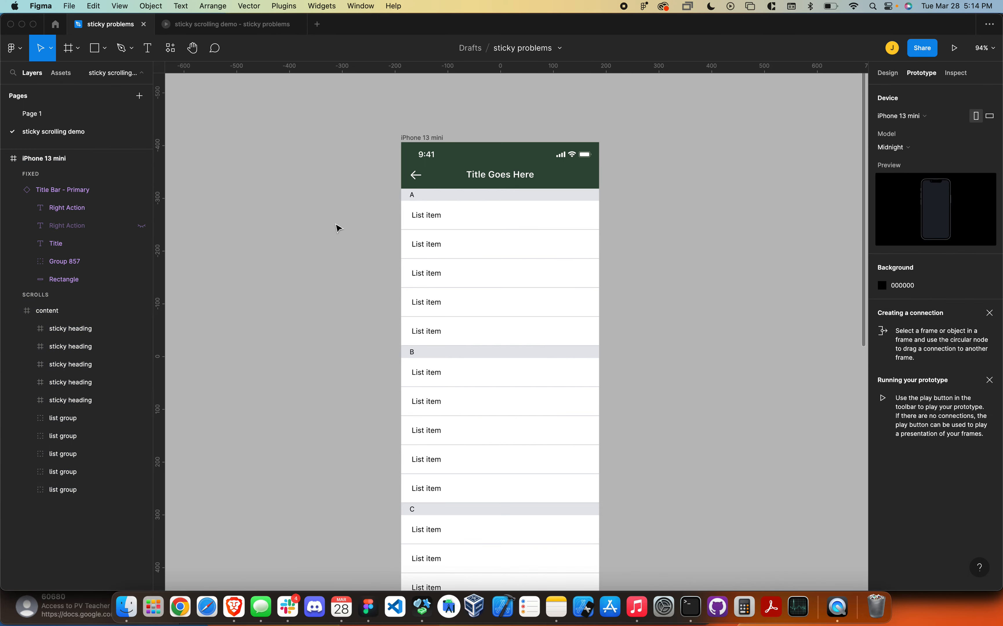
scroll(363, 282, "down", 3)
scroll(362, 282, "up", 3)
scroll(362, 283, "down", 2)
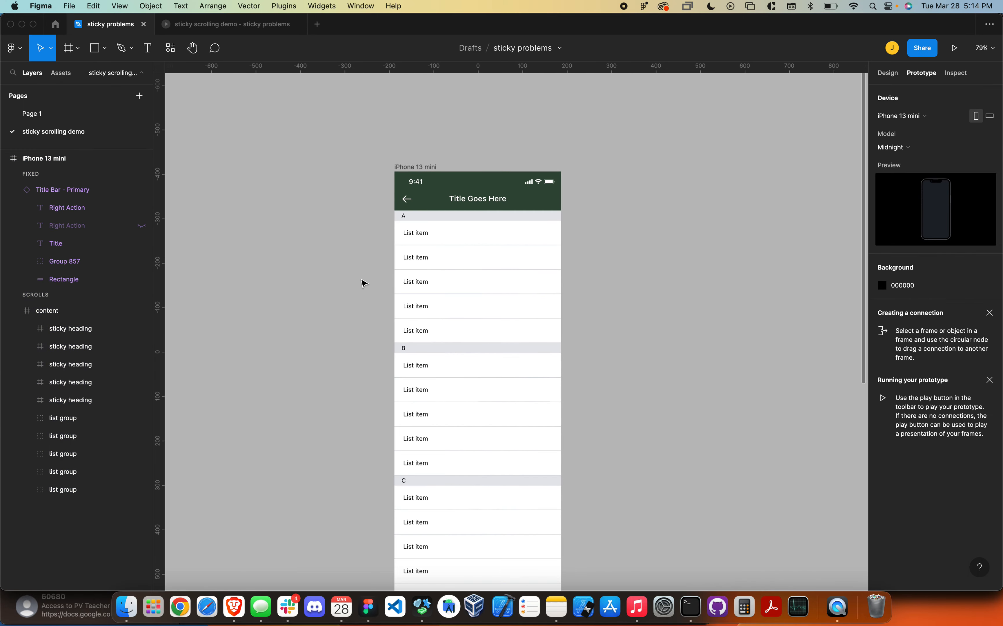
scroll(362, 284, "down", 2)
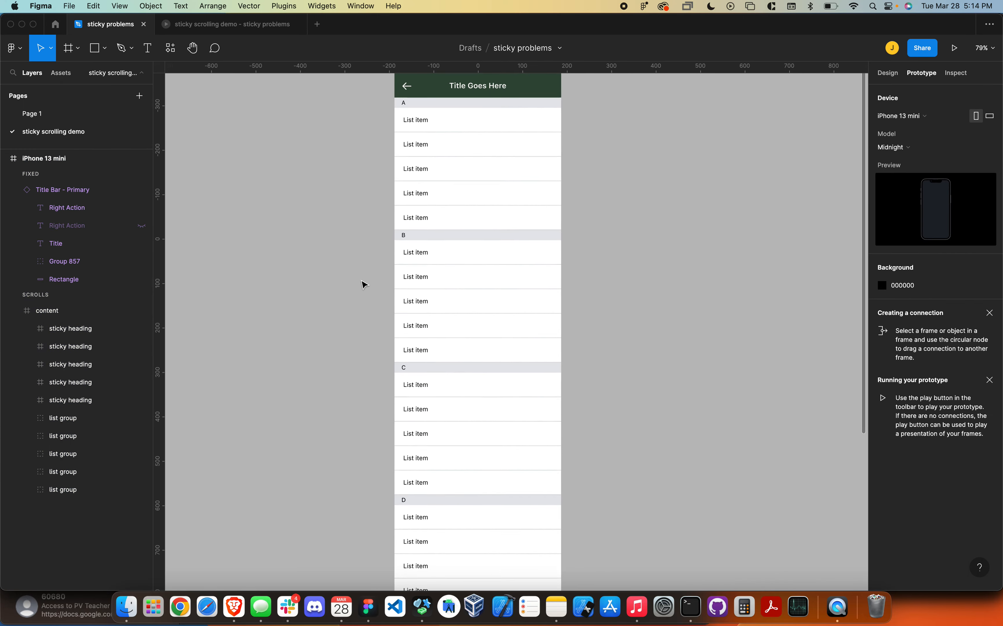
left_click(112, 334)
left_click(272, 322)
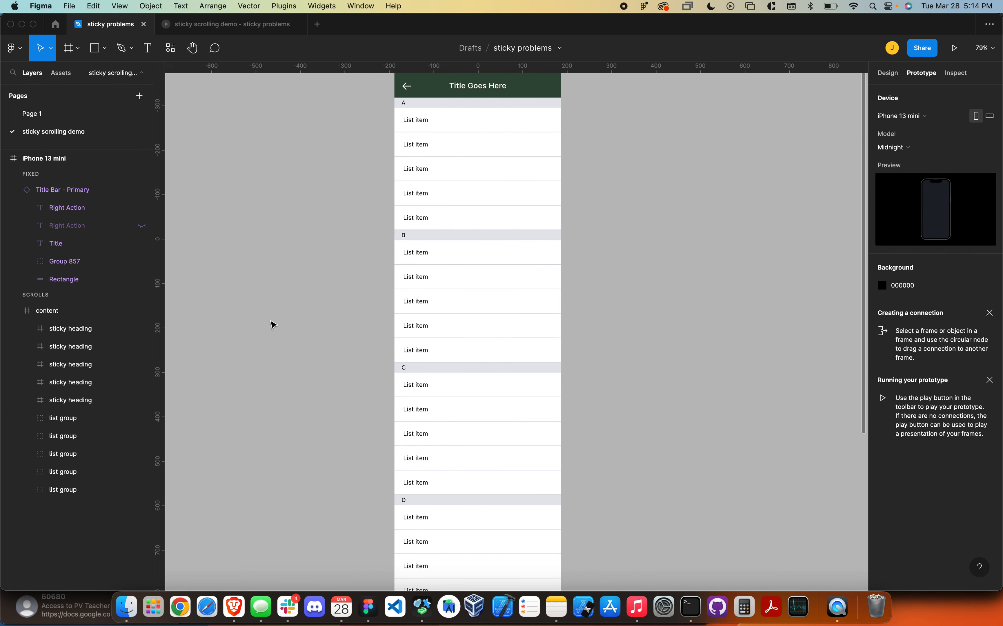